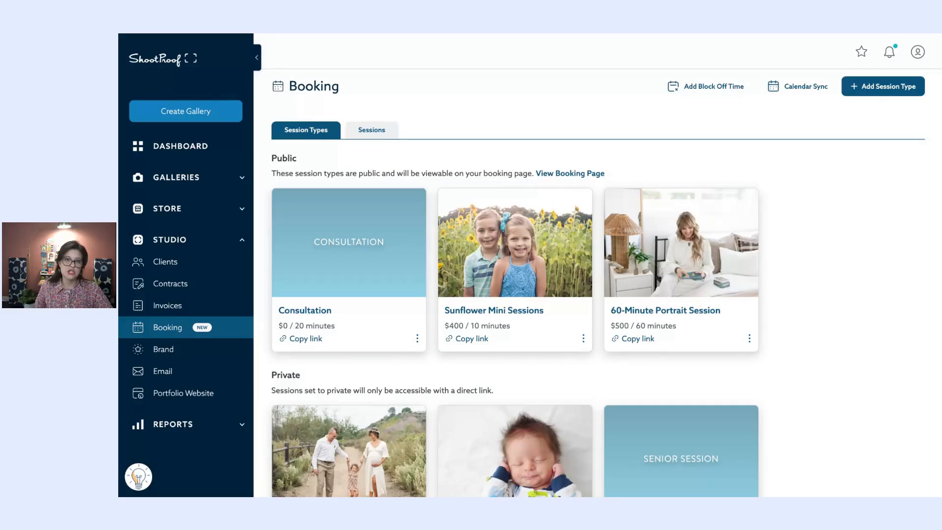
- Open the Sunflower Mini Sessions booking type ($400 / 10 minutes) from the Session Types list
{"action": "left_click", "coordinate": [537, 243]}
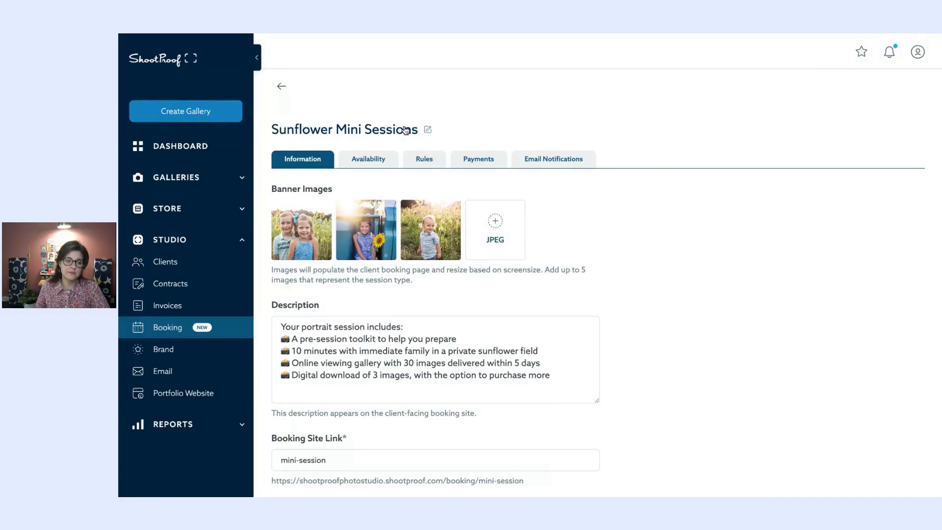
- Keep the Sunflower Mini Sessions name unchanged and review its three banner images and description
{"action": "left_click", "coordinate": [428, 130]}
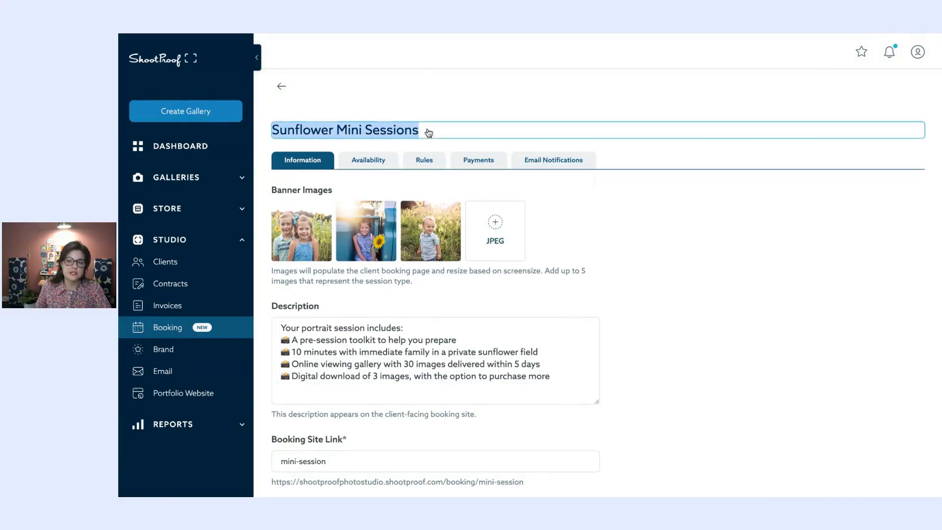
{"action": "left_click", "coordinate": [459, 99]}
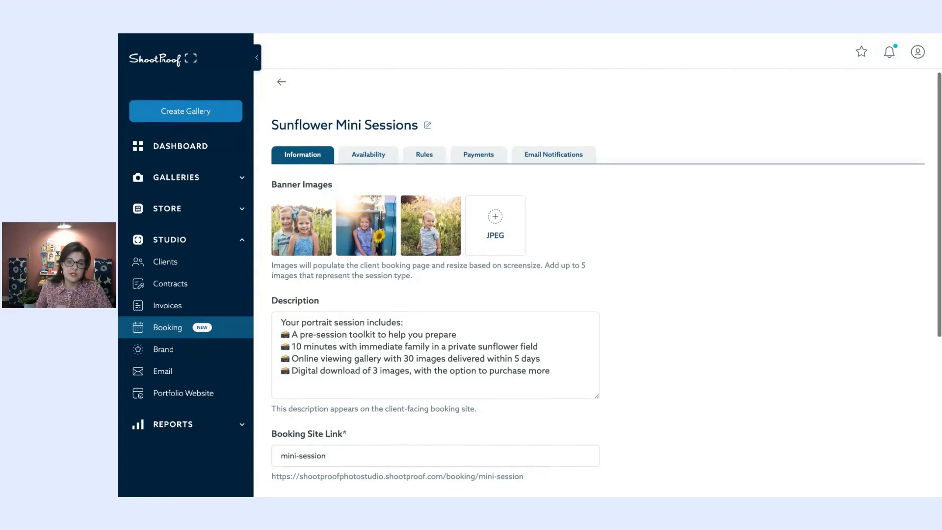
{"action": "scroll", "coordinate": [537, 200], "scroll_direction": "down", "scroll_amount": 1}
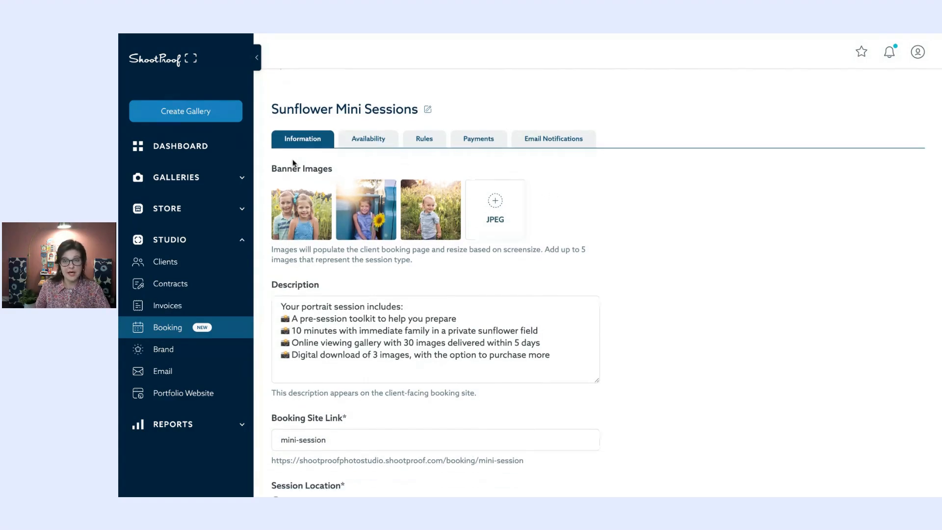
{"action": "mouse_move", "coordinate": [354, 240]}
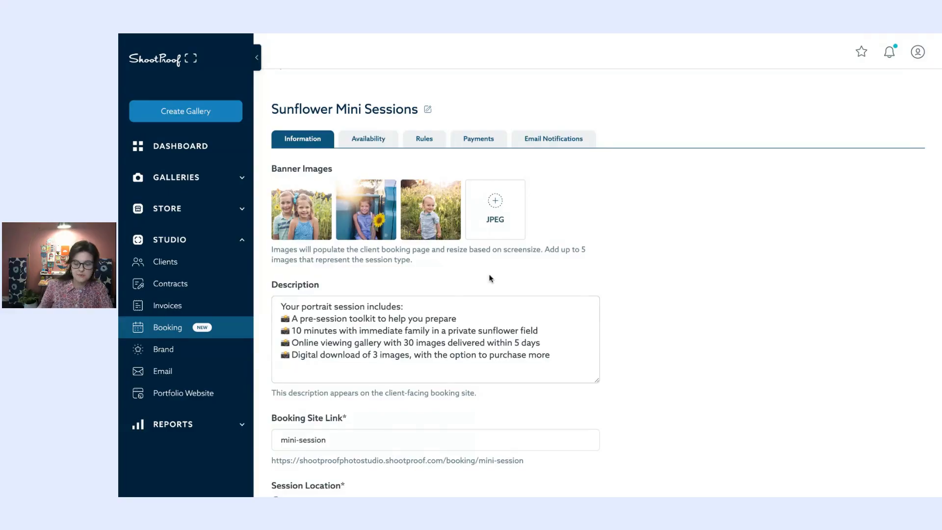
{"action": "mouse_move", "coordinate": [288, 214]}
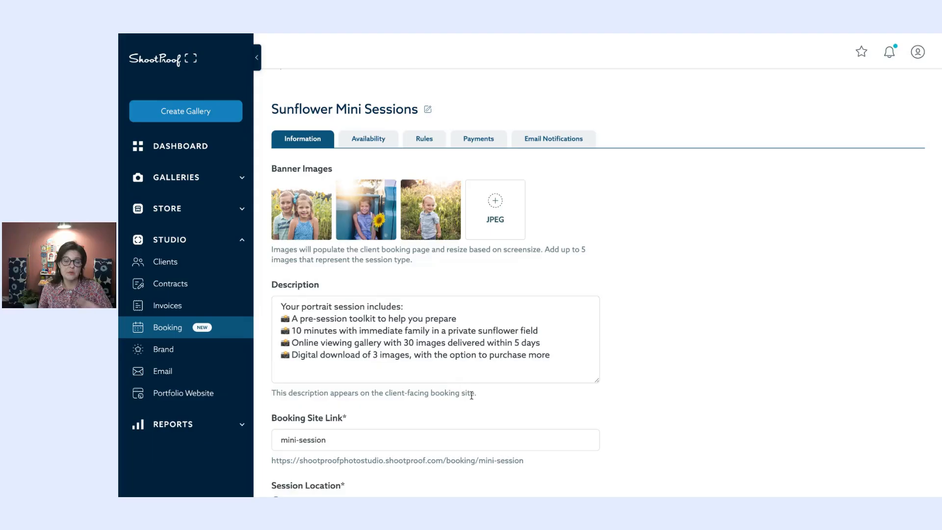
{"action": "scroll", "coordinate": [305, 263], "scroll_direction": "down", "scroll_amount": 5}
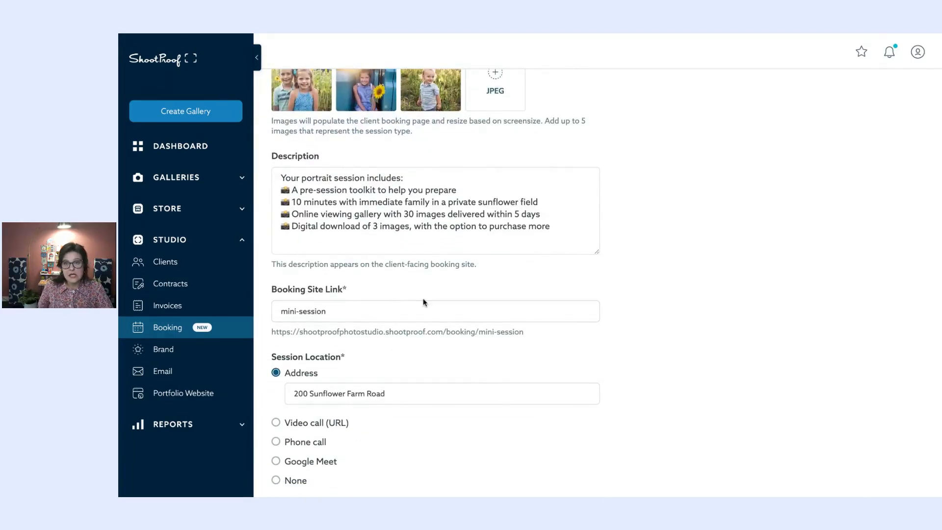
- Inspect the studio name in the Booking Site Link URL
{"action": "double_click", "coordinate": [370, 331]}
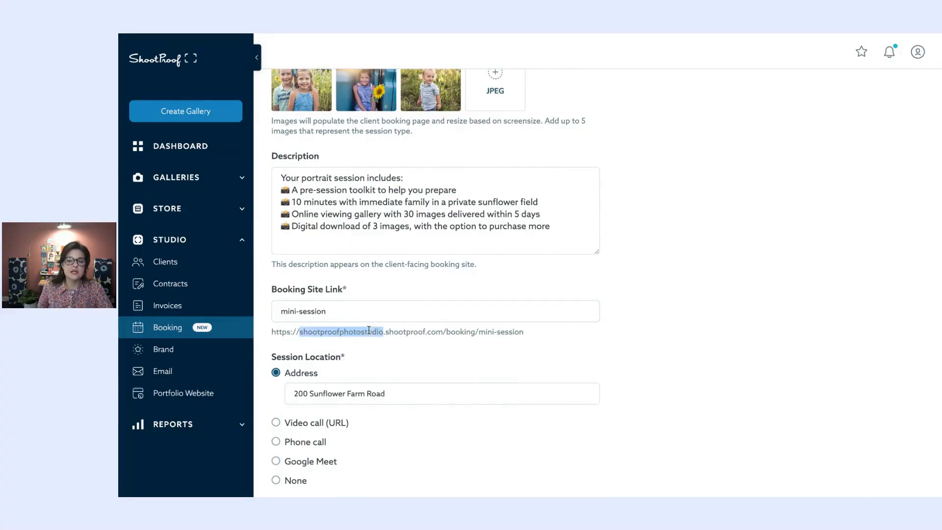
{"action": "left_click", "coordinate": [437, 350]}
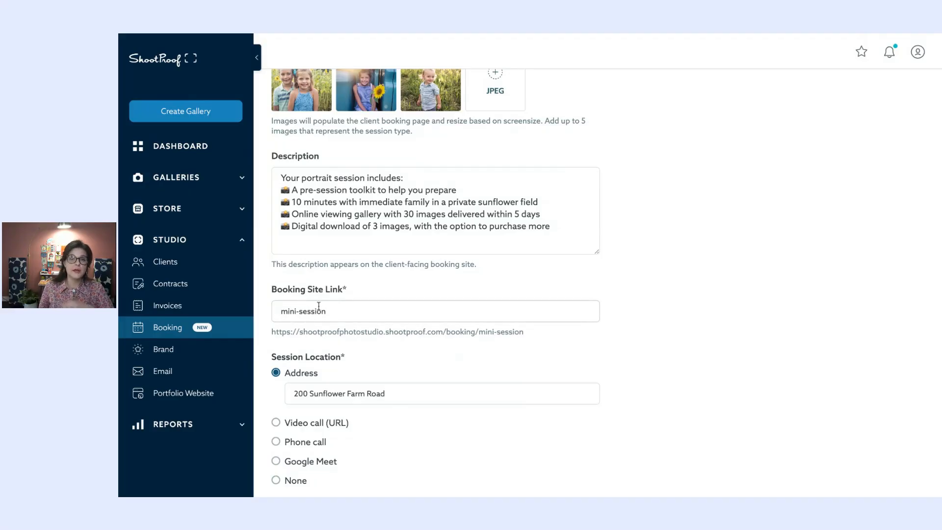
{"action": "scroll", "coordinate": [290, 309], "scroll_direction": "down", "scroll_amount": 1}
{"action": "left_click", "coordinate": [289, 308]}
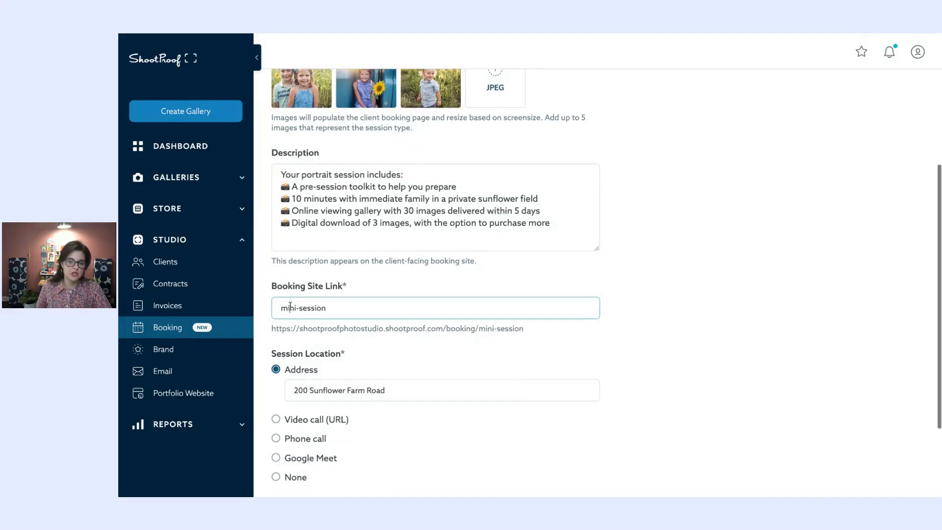
{"action": "scroll", "coordinate": [398, 314], "scroll_direction": "down", "scroll_amount": 3}
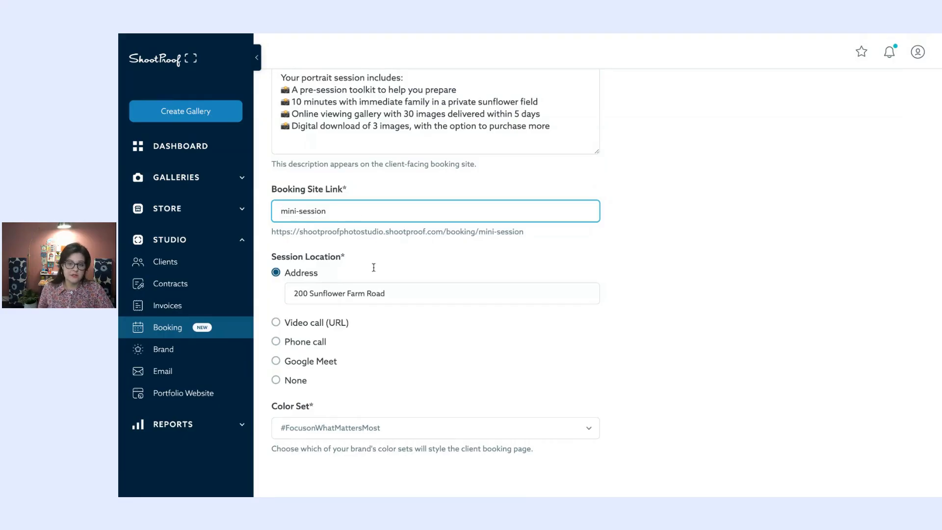
{"action": "left_click", "coordinate": [336, 331]}
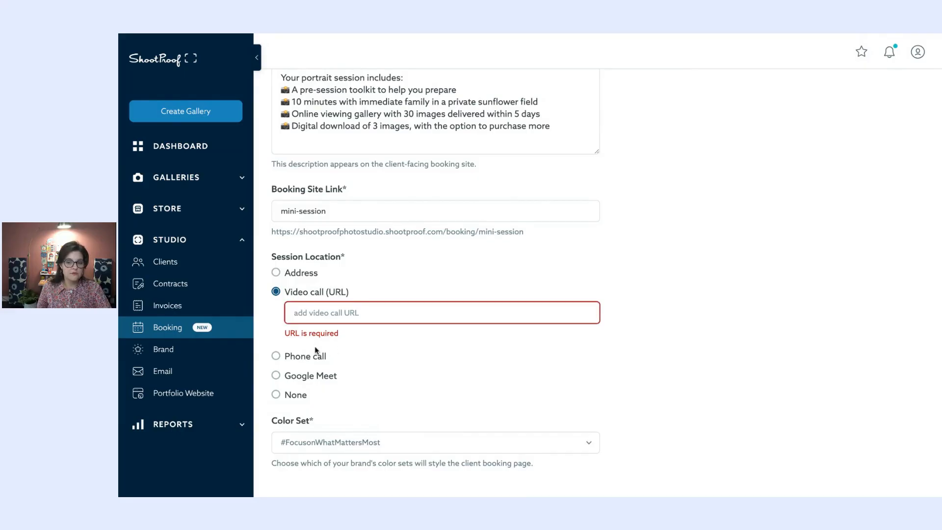
{"action": "left_click", "coordinate": [313, 355]}
{"action": "left_click", "coordinate": [336, 366]}
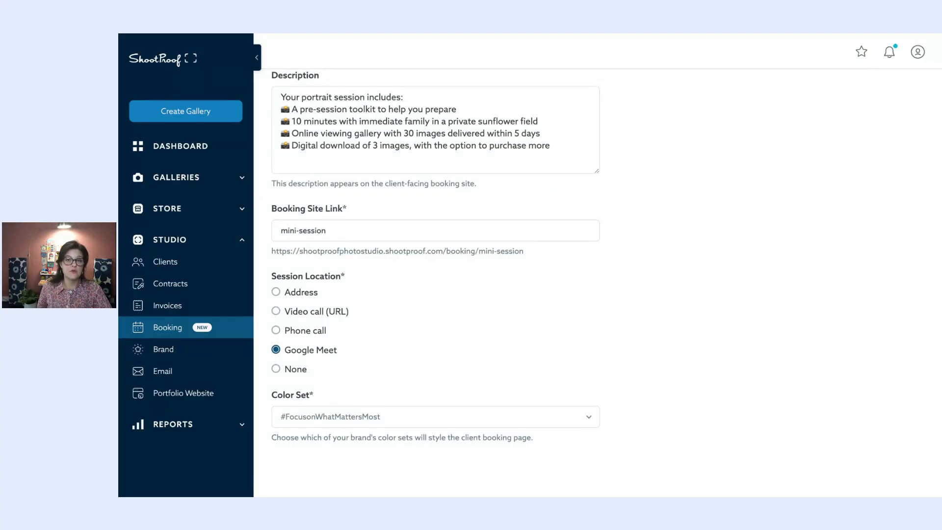
{"action": "left_click", "coordinate": [276, 369]}
{"action": "left_click", "coordinate": [292, 293]}
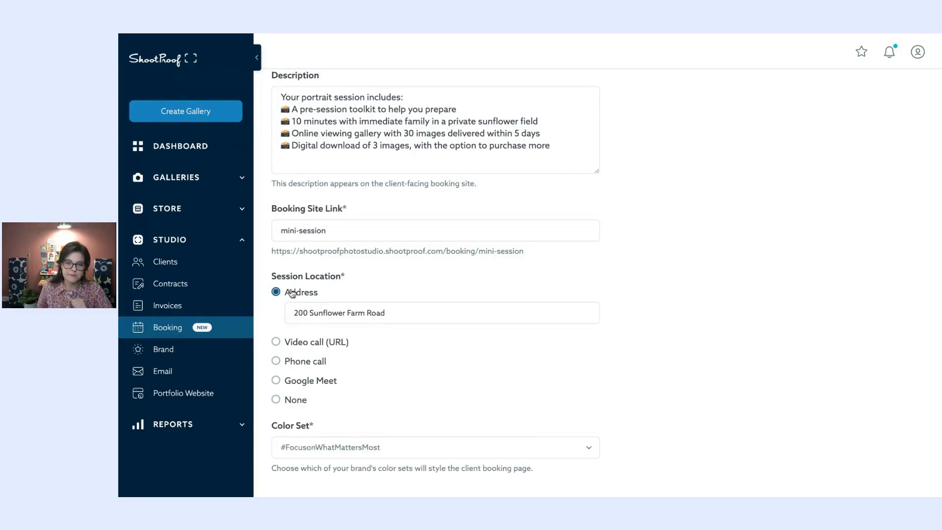
{"action": "scroll", "coordinate": [357, 345], "scroll_direction": "down", "scroll_amount": 1}
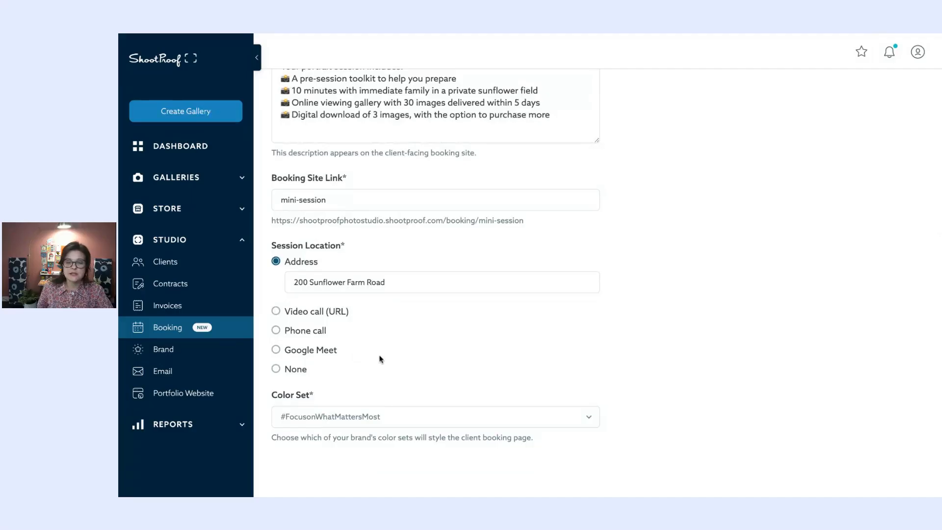
{"action": "left_click", "coordinate": [326, 416]}
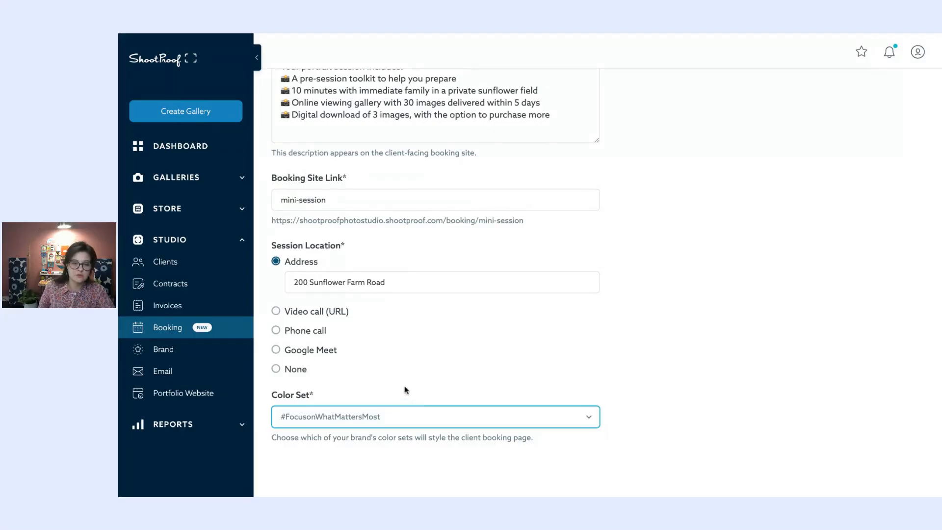
{"action": "scroll", "coordinate": [446, 345], "scroll_direction": "up", "scroll_amount": 5}
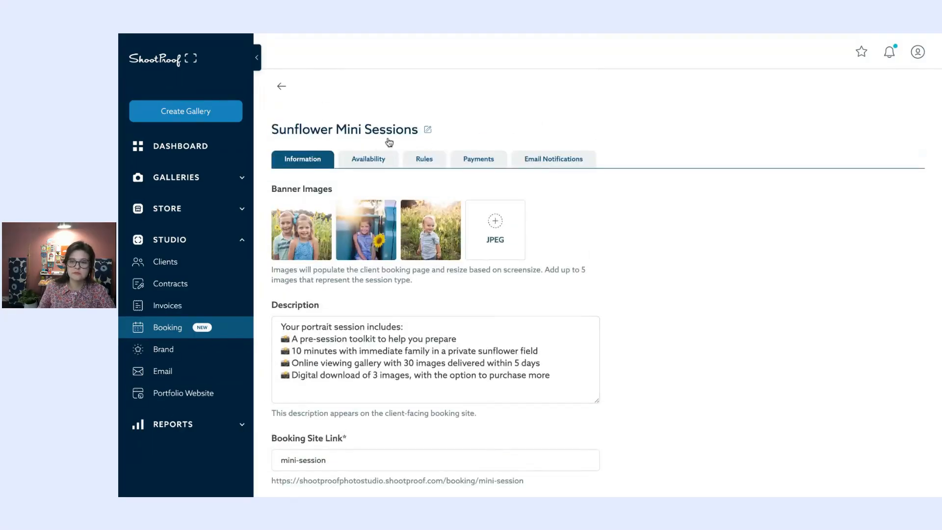
{"action": "left_click", "coordinate": [366, 160]}
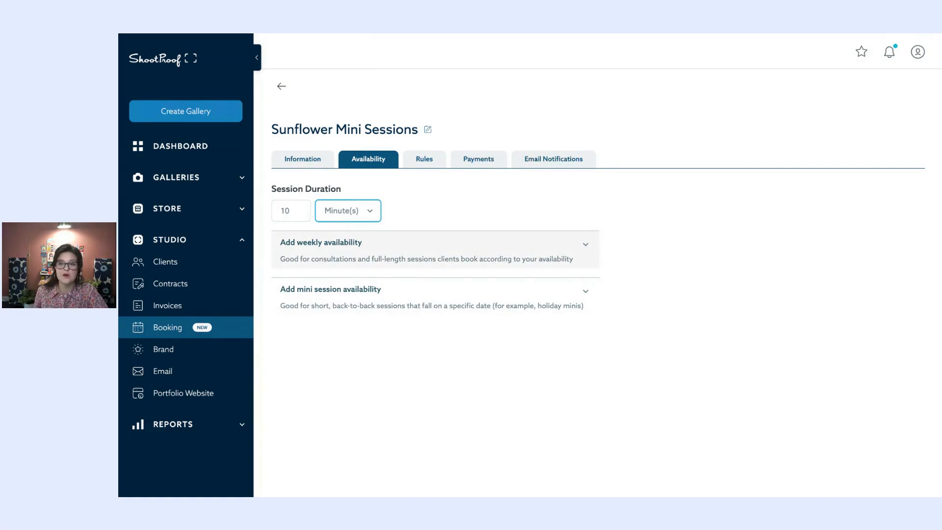
- Expand weekly availability, showing every day unavailable in America/New York time
{"action": "left_click", "coordinate": [585, 245]}
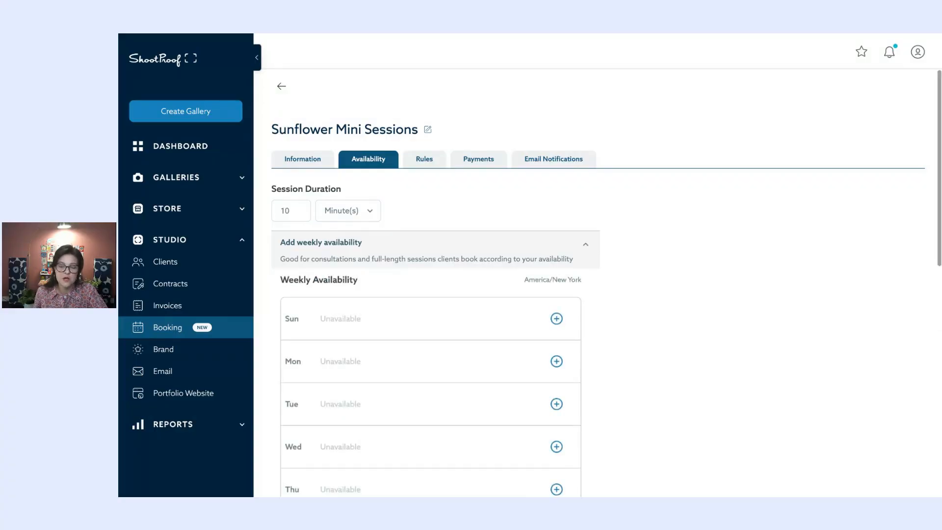
{"action": "scroll", "coordinate": [585, 244], "scroll_direction": "down", "scroll_amount": 1}
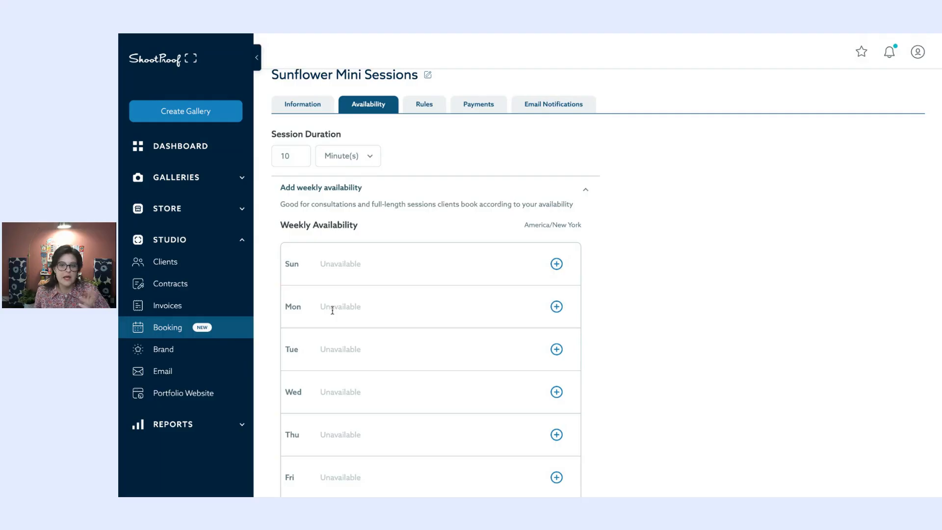
- Add a Monday availability slot from 9:00 AM to 12:00 PM
{"action": "left_click", "coordinate": [556, 306]}
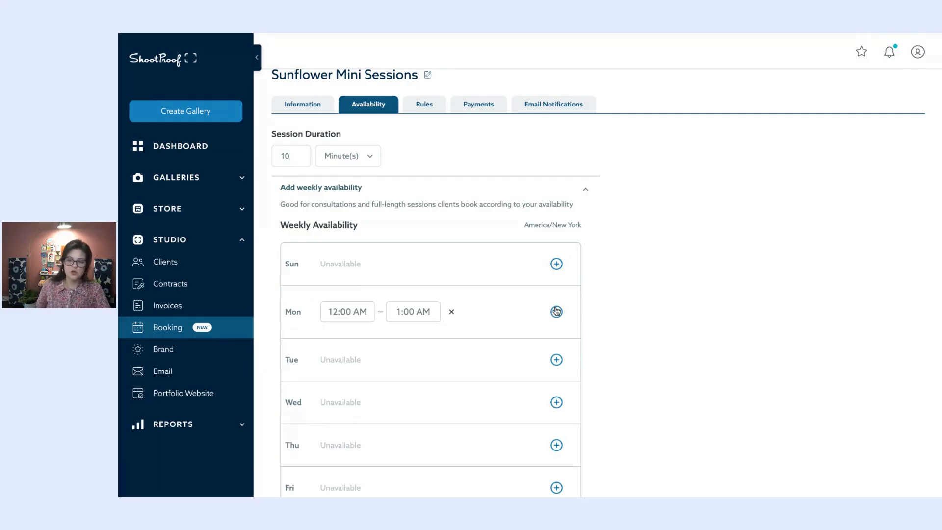
{"action": "left_click", "coordinate": [348, 309]}
{"action": "scroll", "coordinate": [362, 393], "scroll_direction": "down", "scroll_amount": 5}
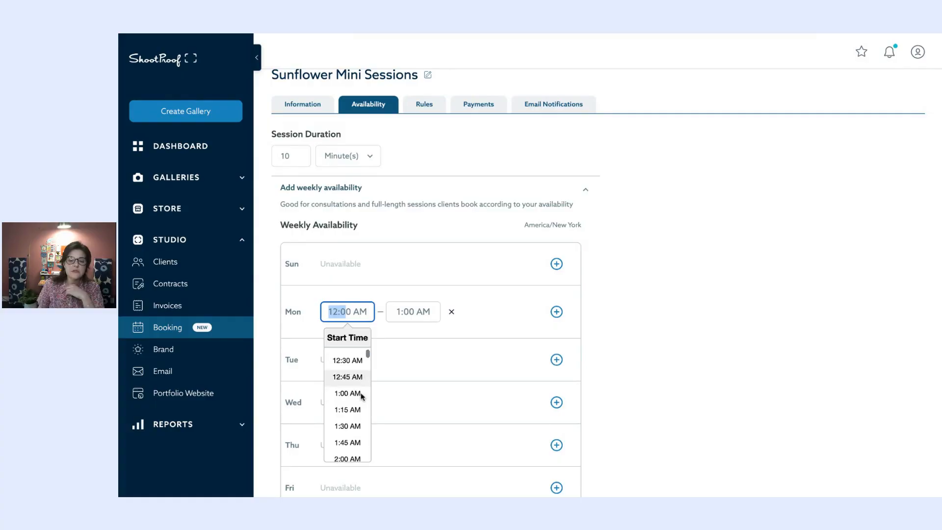
{"action": "scroll", "coordinate": [362, 398], "scroll_direction": "down", "scroll_amount": 10}
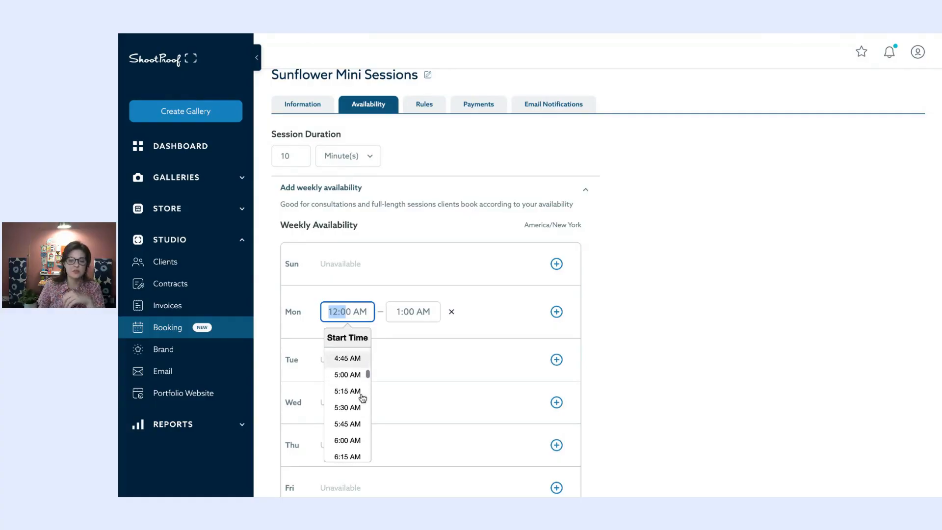
{"action": "scroll", "coordinate": [360, 398], "scroll_direction": "down", "scroll_amount": 1}
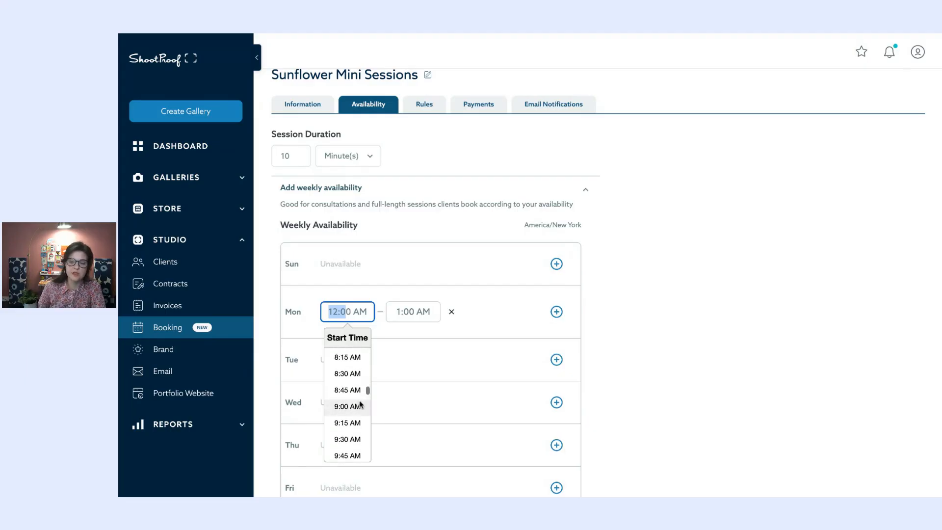
{"action": "left_click", "coordinate": [361, 400]}
{"action": "left_click", "coordinate": [410, 314]}
{"action": "scroll", "coordinate": [402, 376], "scroll_direction": "down", "scroll_amount": 2}
{"action": "scroll", "coordinate": [402, 376], "scroll_direction": "down", "scroll_amount": 20}
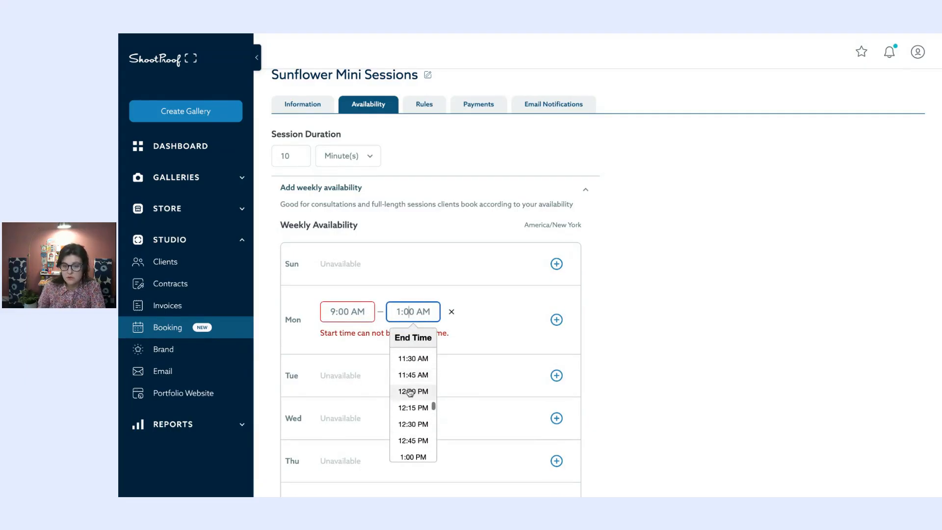
{"action": "left_click", "coordinate": [411, 387]}
- Add a second Monday slot from 2:00 PM to 5:30 PM and review the weekly grid
{"action": "left_click", "coordinate": [556, 311]}
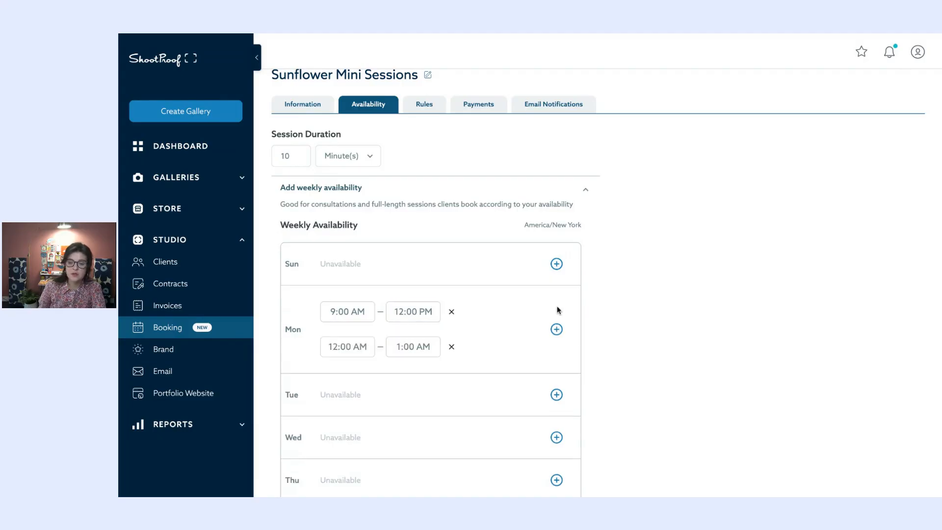
{"action": "left_click", "coordinate": [348, 347]}
{"action": "scroll", "coordinate": [356, 407], "scroll_direction": "down", "scroll_amount": 6}
{"action": "scroll", "coordinate": [356, 407], "scroll_direction": "down", "scroll_amount": 19}
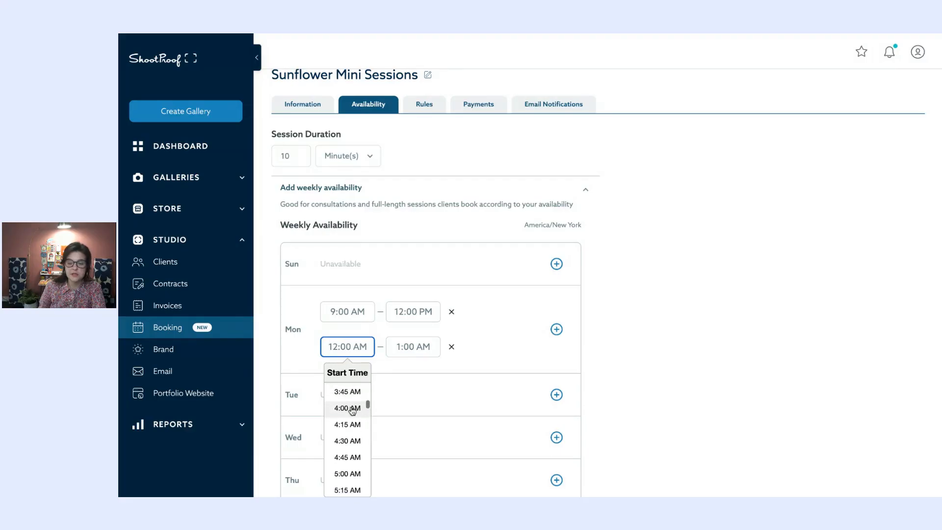
{"action": "scroll", "coordinate": [356, 422], "scroll_direction": "down", "scroll_amount": 3}
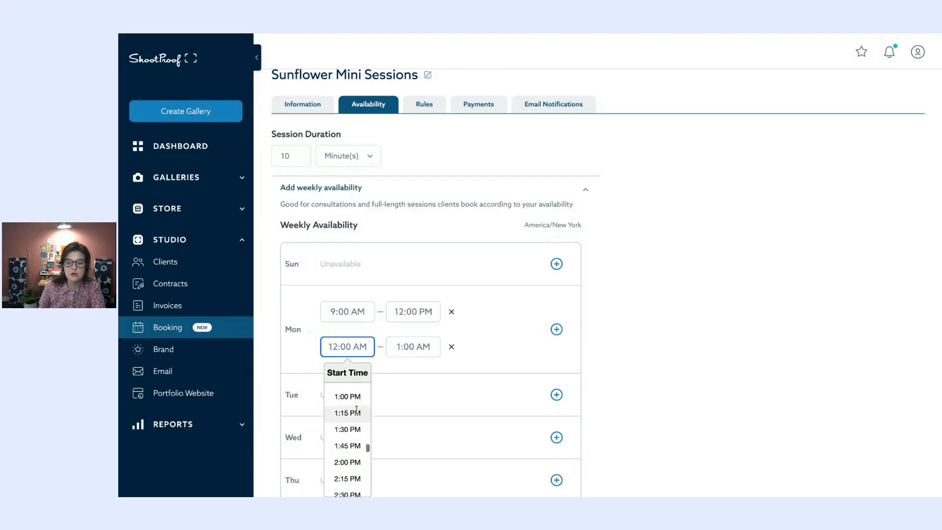
{"action": "left_click", "coordinate": [354, 429]}
{"action": "left_click", "coordinate": [421, 349]}
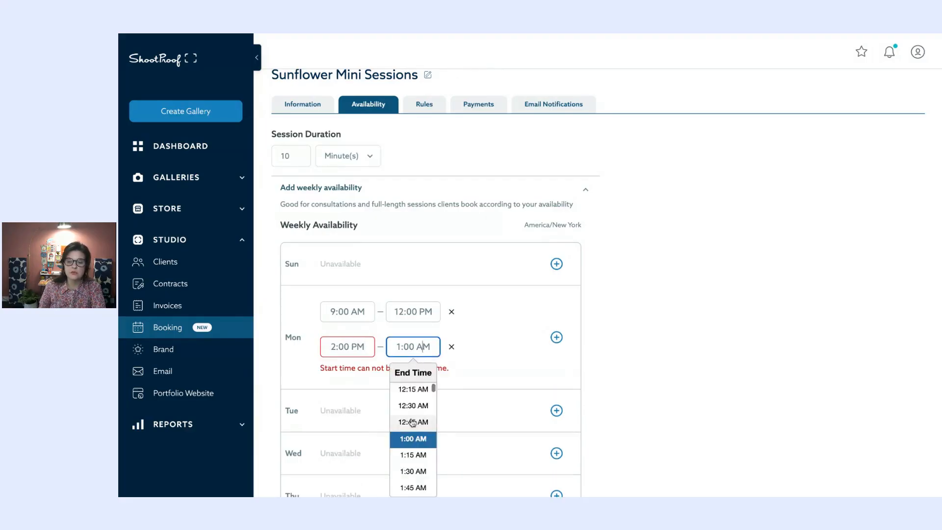
{"action": "scroll", "coordinate": [412, 426], "scroll_direction": "down", "scroll_amount": 20}
{"action": "left_click", "coordinate": [413, 426]}
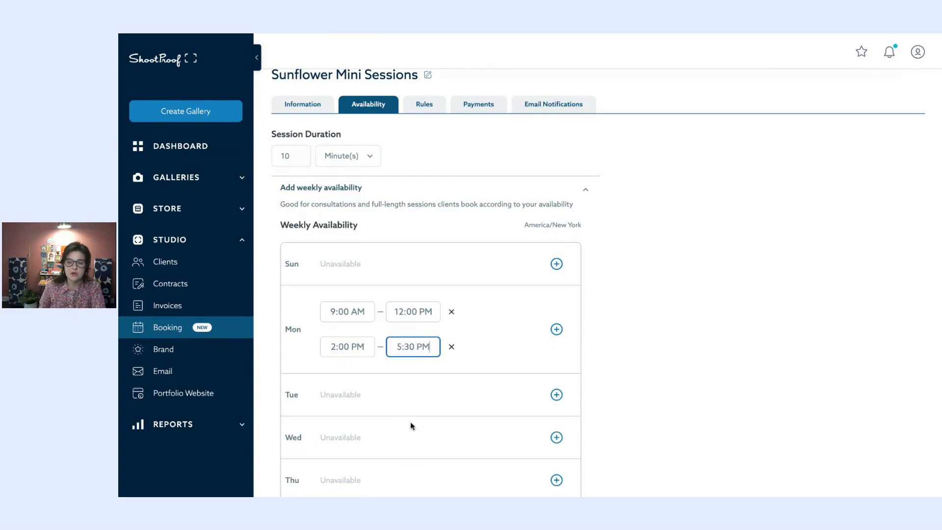
{"action": "scroll", "coordinate": [530, 341], "scroll_direction": "down", "scroll_amount": 2}
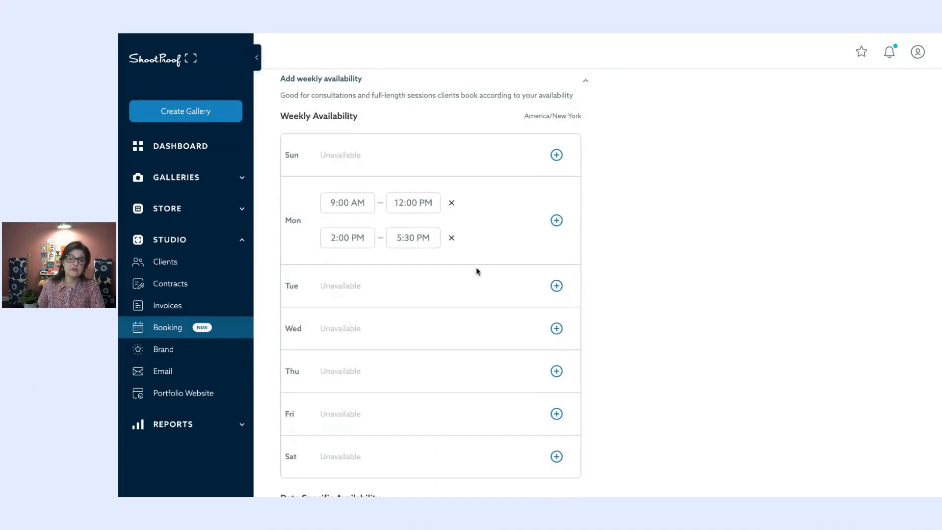
{"action": "scroll", "coordinate": [477, 270], "scroll_direction": "down", "scroll_amount": 3}
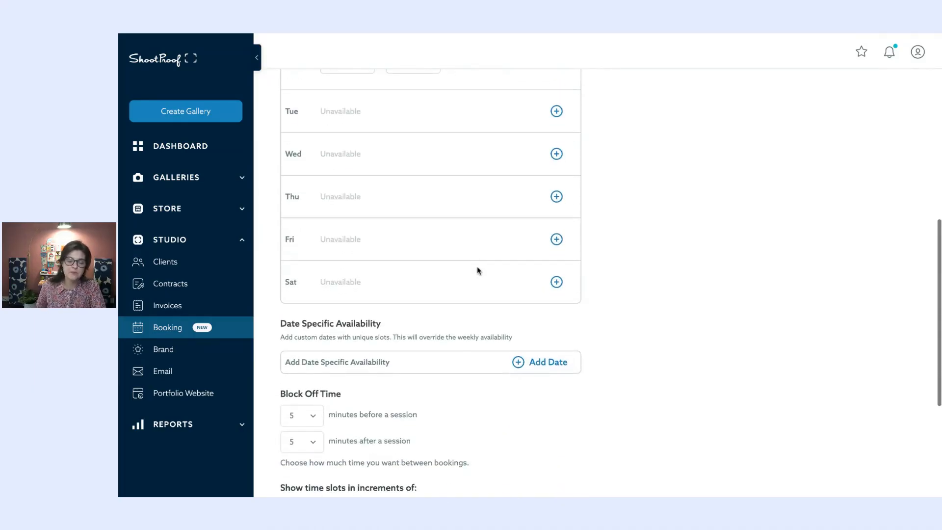
{"action": "scroll", "coordinate": [478, 270], "scroll_direction": "up", "scroll_amount": 5}
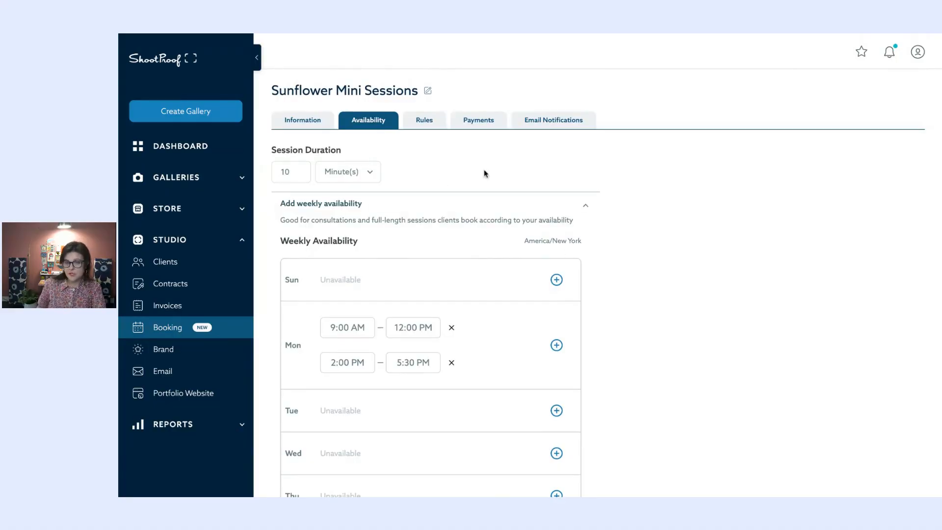
{"action": "left_click", "coordinate": [585, 207]}
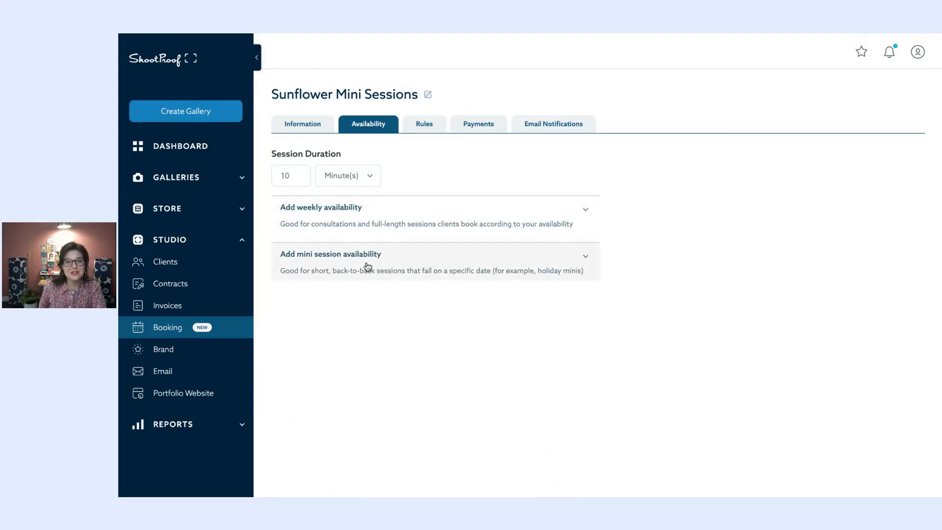
- Add a new mini session date of April 26, 2025
{"action": "left_click", "coordinate": [500, 259]}
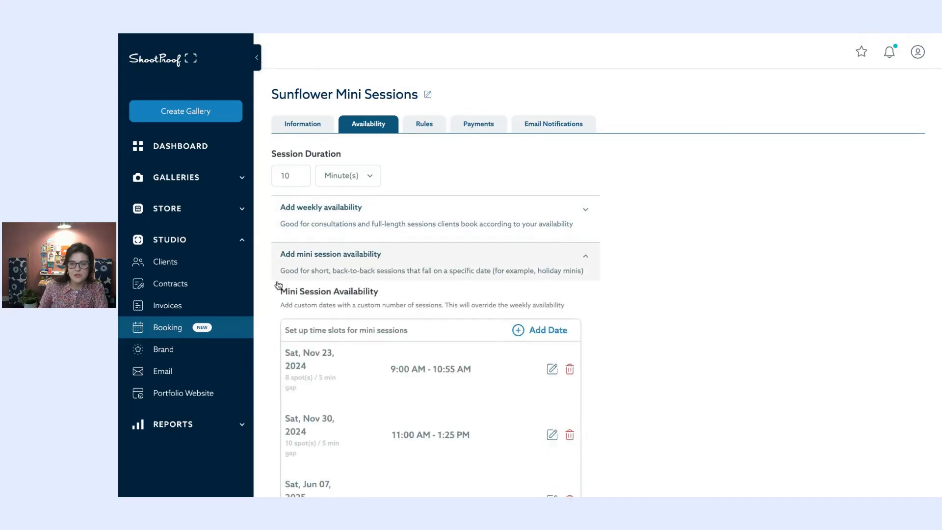
{"action": "scroll", "coordinate": [510, 245], "scroll_direction": "down", "scroll_amount": 3}
{"action": "left_click", "coordinate": [555, 221]}
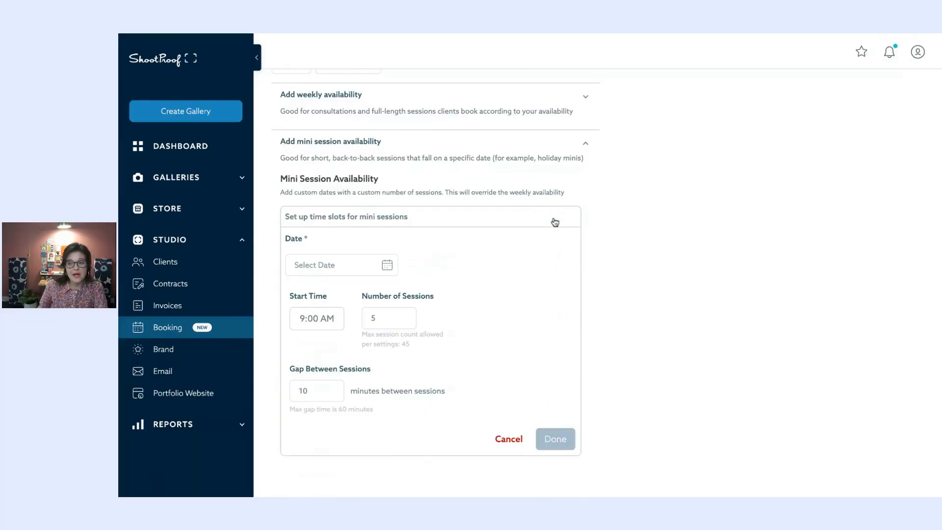
{"action": "left_click", "coordinate": [357, 264]}
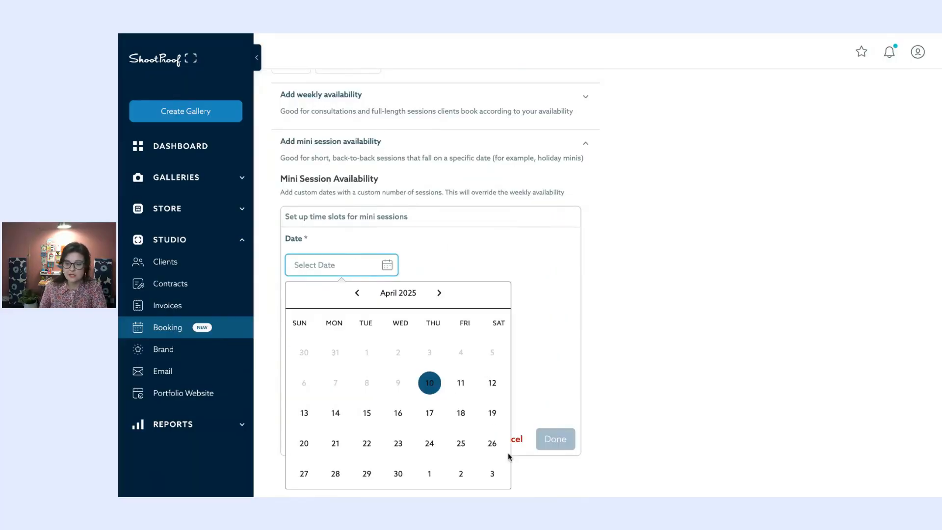
{"action": "left_click", "coordinate": [492, 443]}
- Set 7 sessions starting at 11:00 AM with 0 minutes between sessions
{"action": "scroll", "coordinate": [493, 448], "scroll_direction": "down", "scroll_amount": 2}
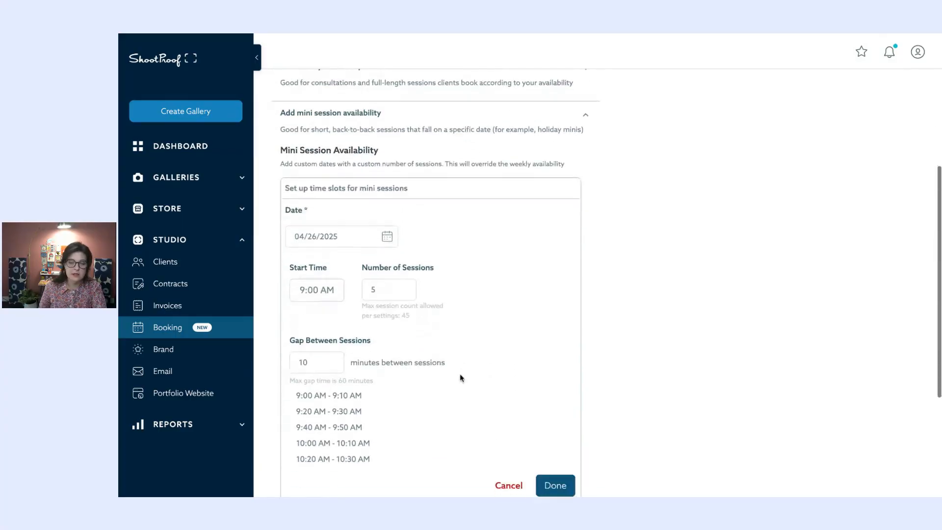
{"action": "double_click", "coordinate": [399, 255]}
{"action": "type", "text": "7"}
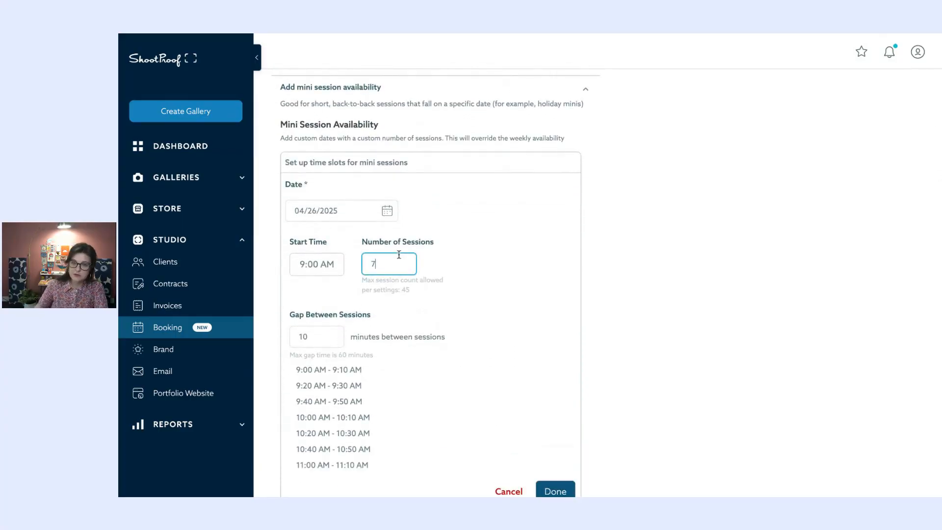
{"action": "left_click", "coordinate": [523, 289]}
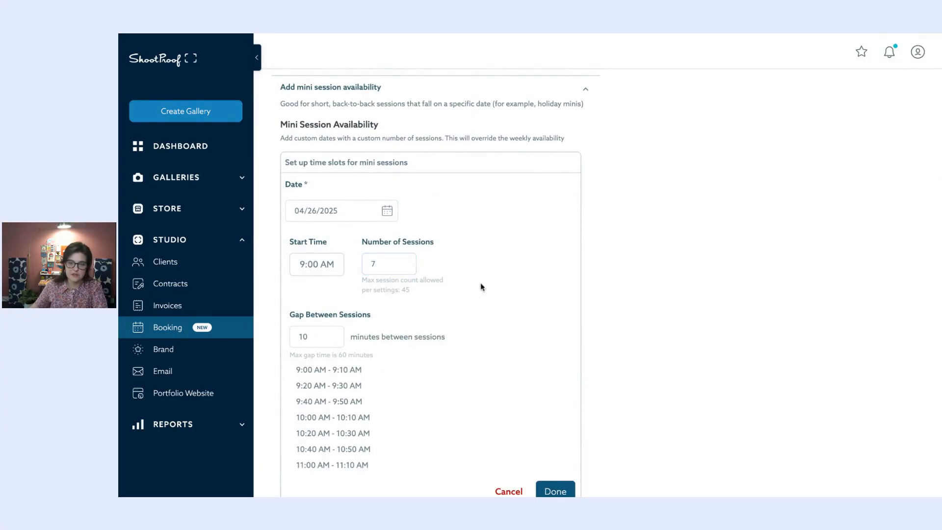
{"action": "left_click", "coordinate": [312, 266]}
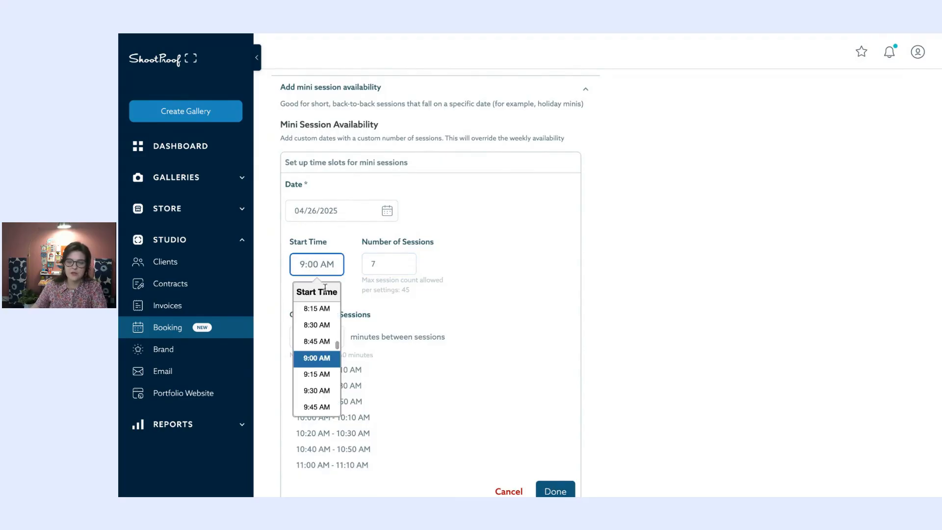
{"action": "scroll", "coordinate": [319, 378], "scroll_direction": "down", "scroll_amount": 3}
{"action": "left_click", "coordinate": [317, 383]}
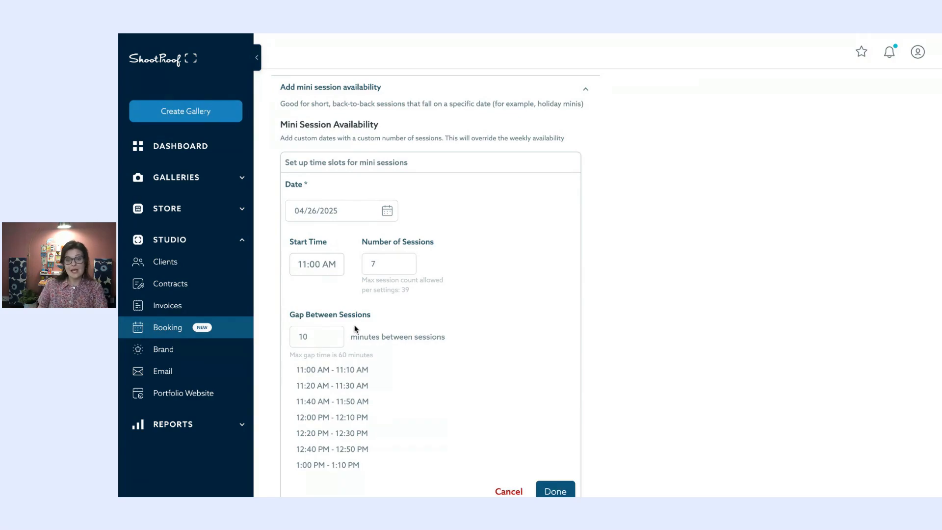
{"action": "double_click", "coordinate": [313, 339]}
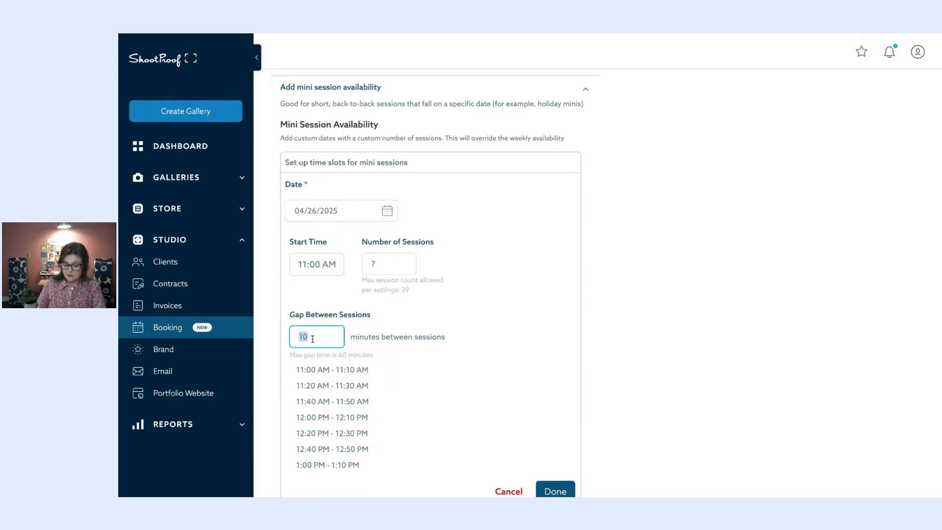
{"action": "scroll", "coordinate": [508, 325], "scroll_direction": "down", "scroll_amount": 1}
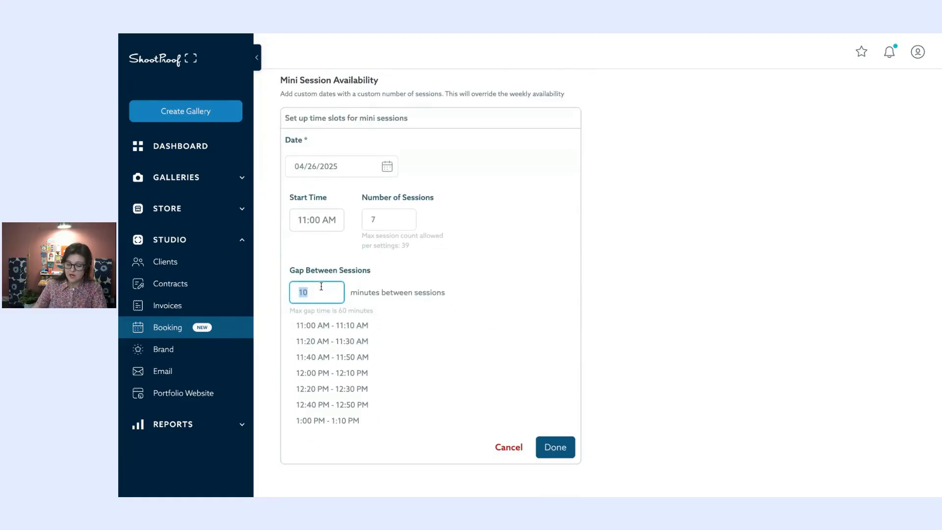
{"action": "type", "text": "0"}
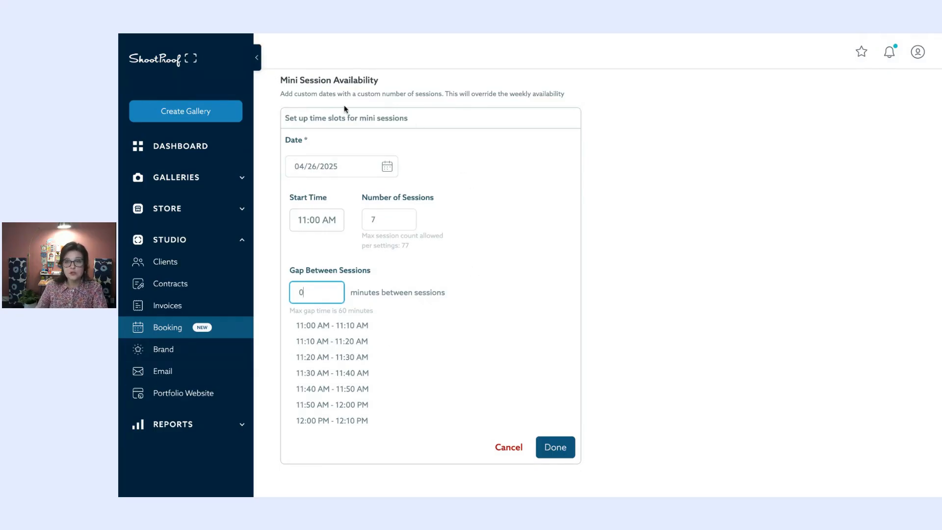
{"action": "scroll", "coordinate": [344, 116], "scroll_direction": "up", "scroll_amount": 5}
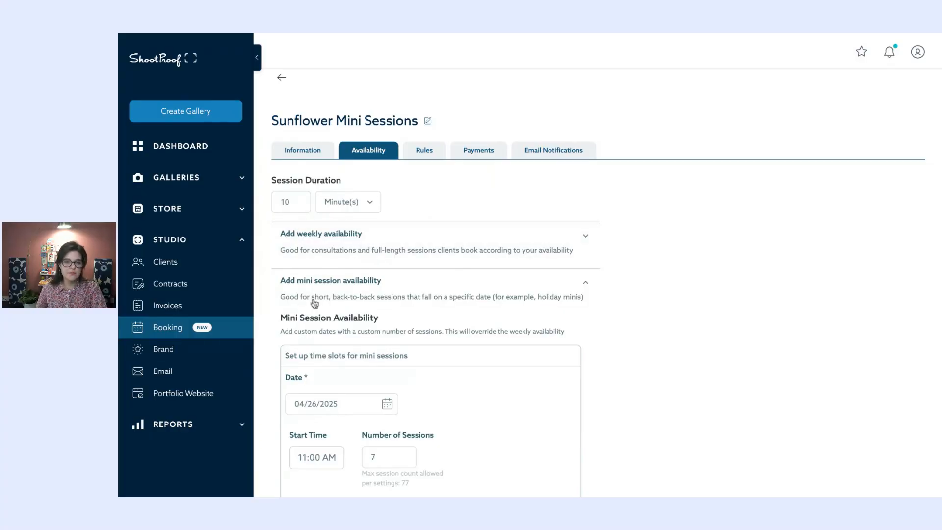
- Save the Sat, Apr 26, 2025 mini date (11:00 AM–12:10 PM, 7 spots)
{"action": "left_click", "coordinate": [461, 248]}
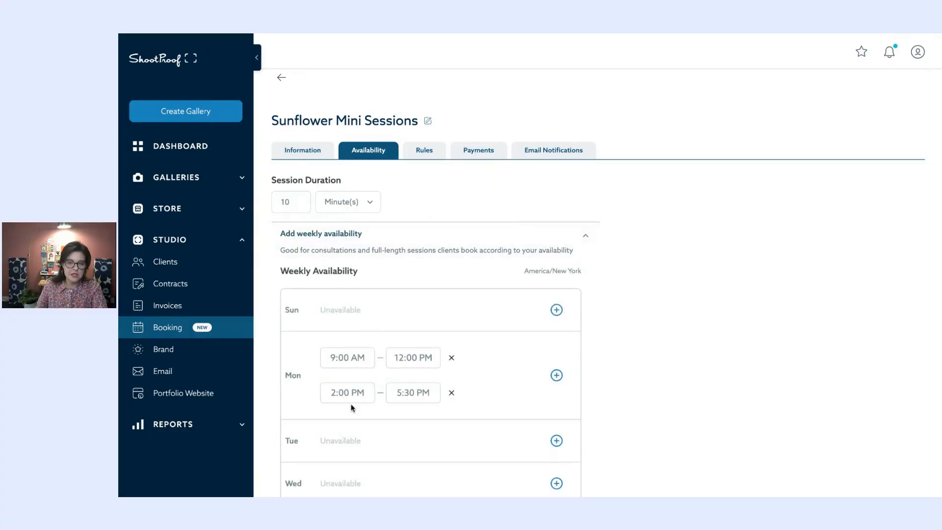
{"action": "scroll", "coordinate": [351, 407], "scroll_direction": "down", "scroll_amount": 2}
{"action": "left_click", "coordinate": [572, 165]}
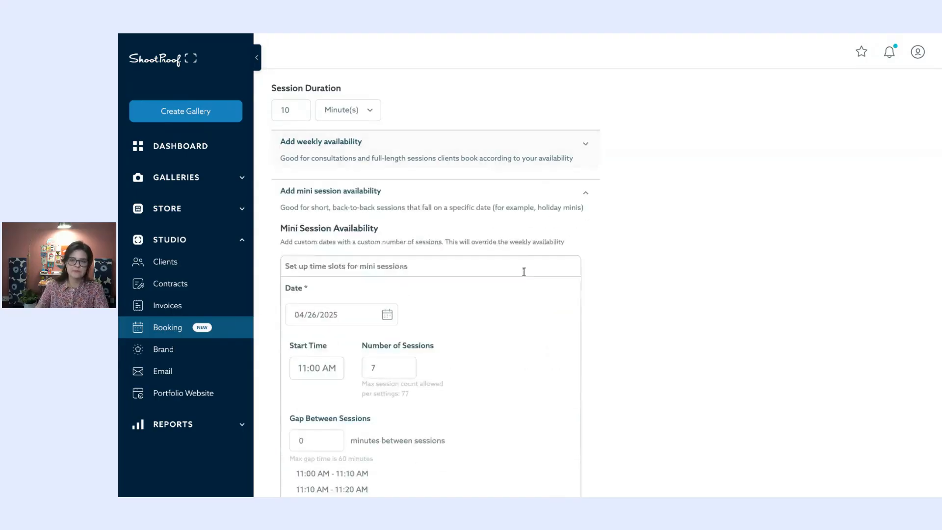
{"action": "scroll", "coordinate": [524, 271], "scroll_direction": "down", "scroll_amount": 3}
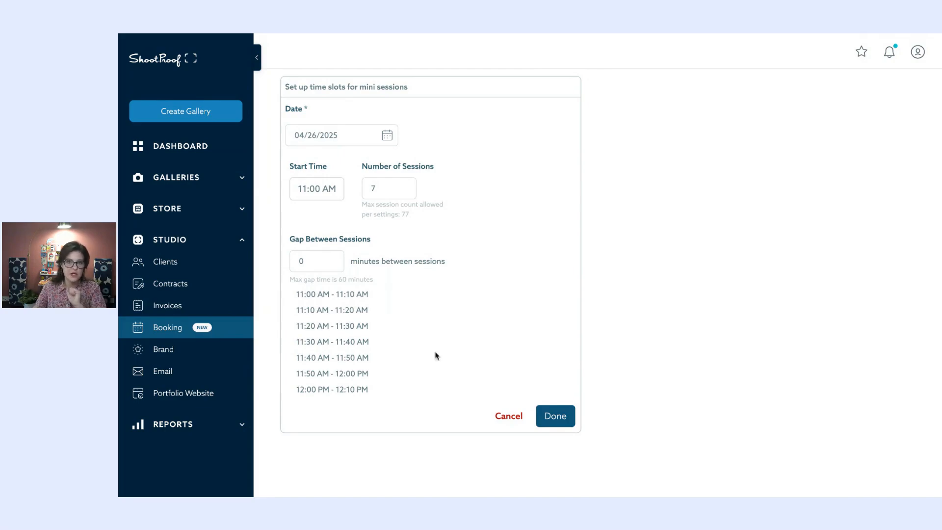
{"action": "left_click", "coordinate": [556, 418]}
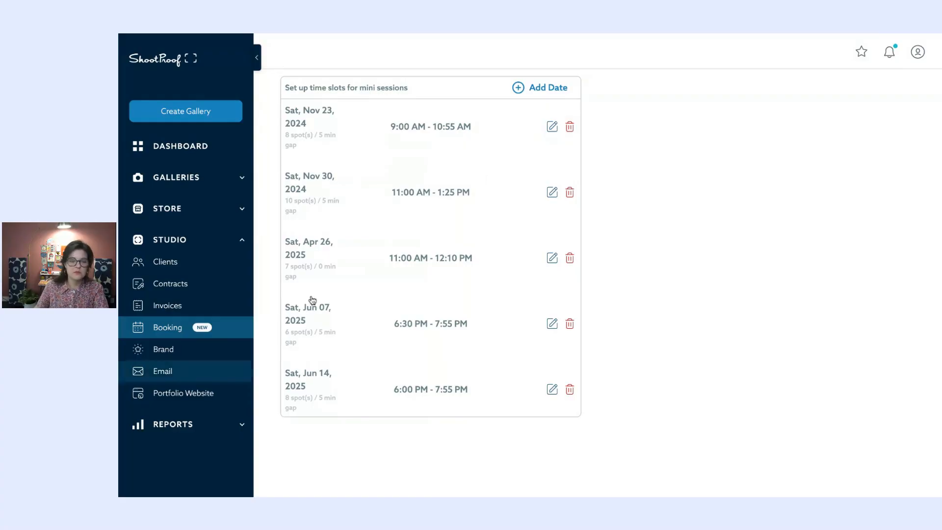
{"action": "scroll", "coordinate": [485, 184], "scroll_direction": "up", "scroll_amount": 5}
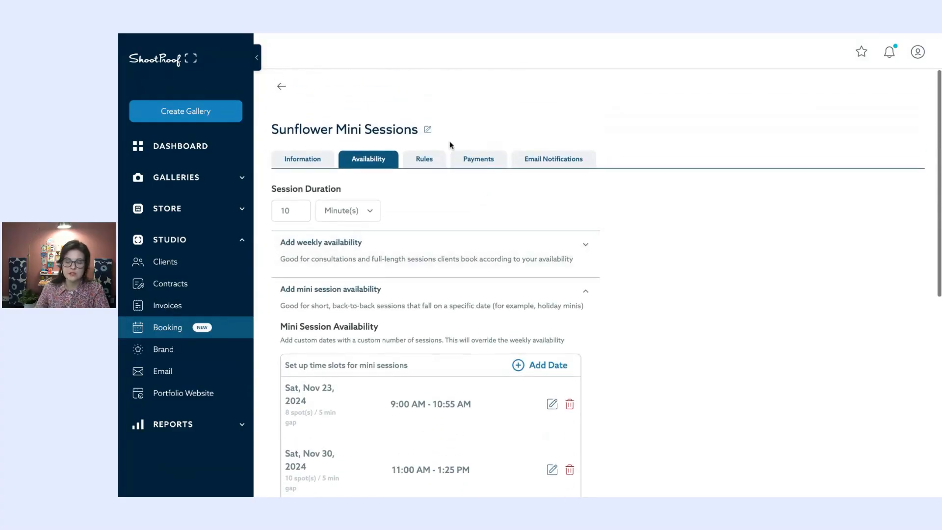
{"action": "left_click", "coordinate": [412, 165]}
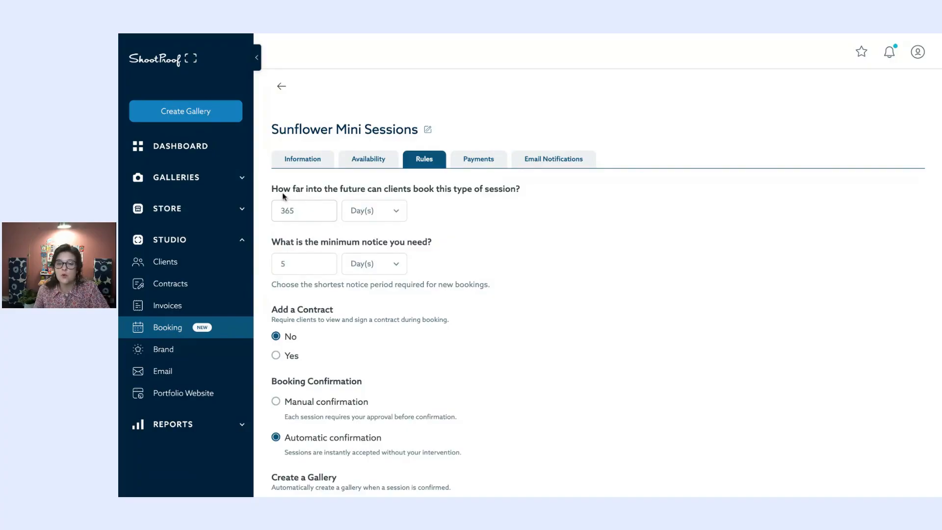
- Review the 365-day booking window and 5-day minimum notice settings
{"action": "left_click_drag", "start_coordinate": [276, 199], "coordinate": [355, 193]}
{"action": "left_click", "coordinate": [393, 210]}
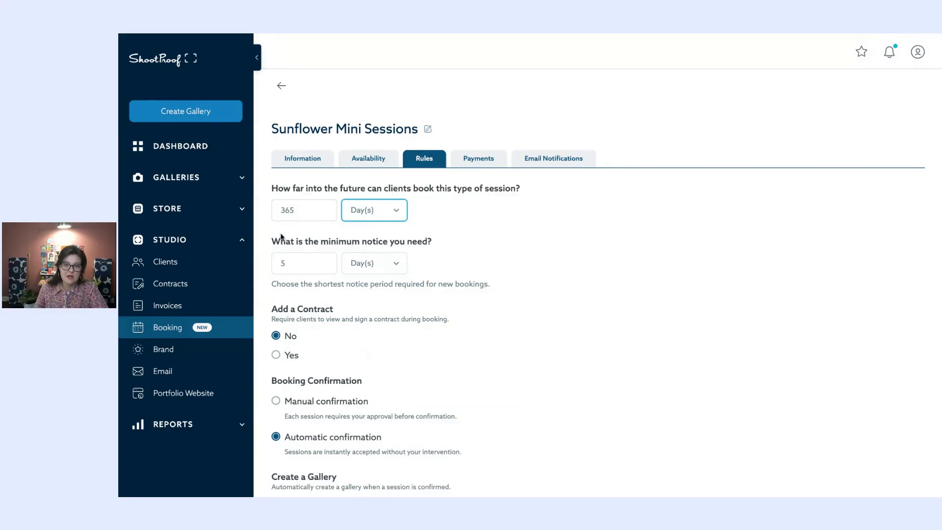
{"action": "left_click_drag", "start_coordinate": [281, 245], "coordinate": [441, 245]}
{"action": "left_click", "coordinate": [441, 245]}
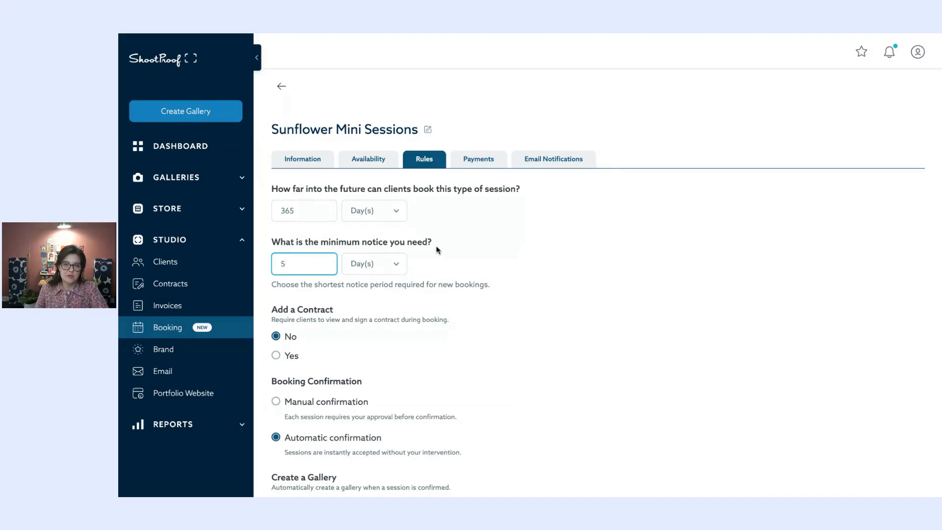
{"action": "left_click", "coordinate": [396, 260]}
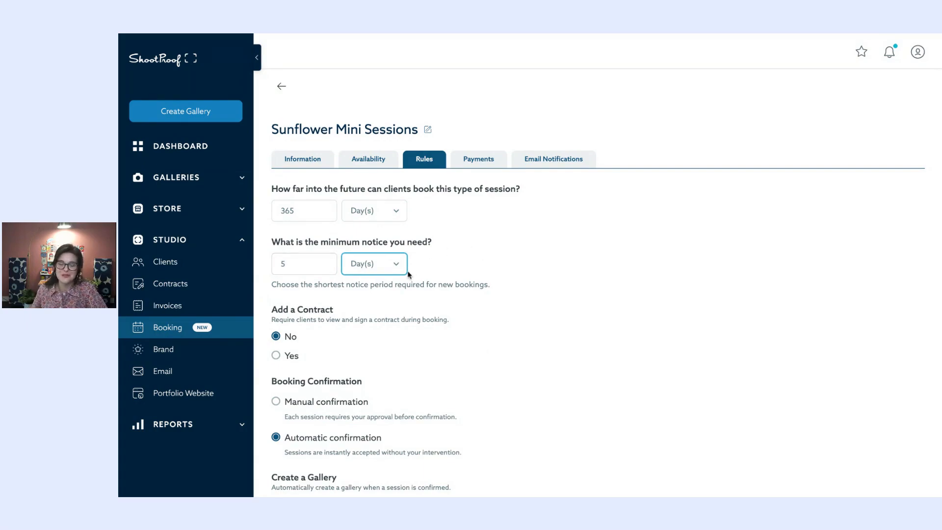
- Require clients to sign a contract when booking
{"action": "scroll", "coordinate": [443, 270], "scroll_direction": "down", "scroll_amount": 1}
{"action": "scroll", "coordinate": [444, 271], "scroll_direction": "down", "scroll_amount": 1}
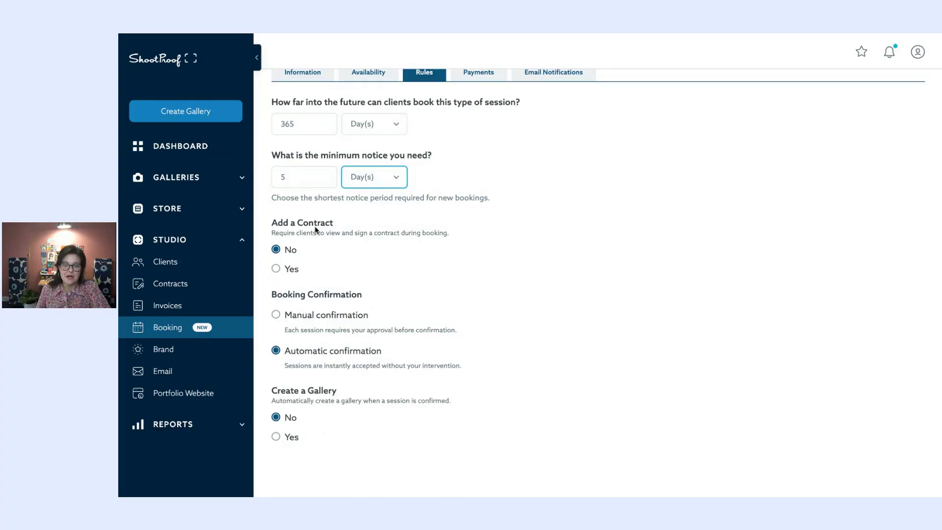
{"action": "left_click", "coordinate": [288, 270]}
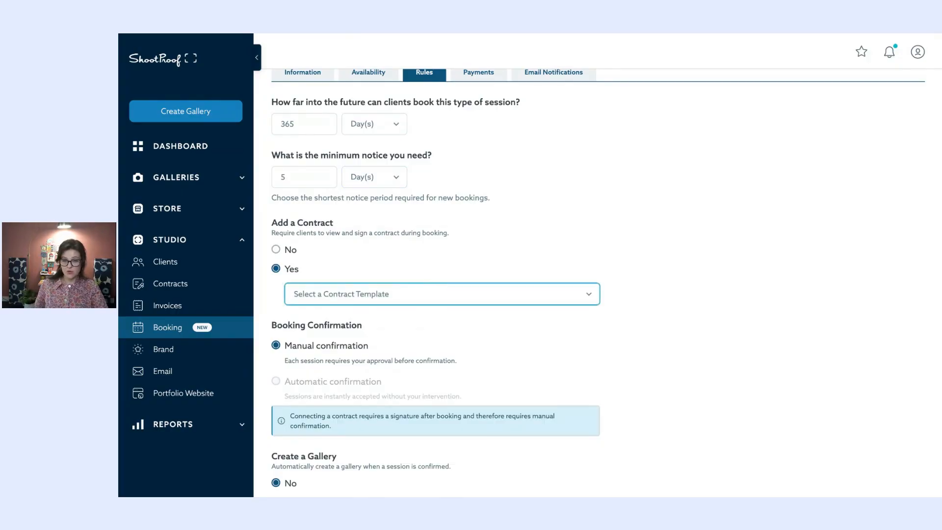
- Select the Family Session Contract Template for the required contract
{"action": "left_click", "coordinate": [469, 337]}
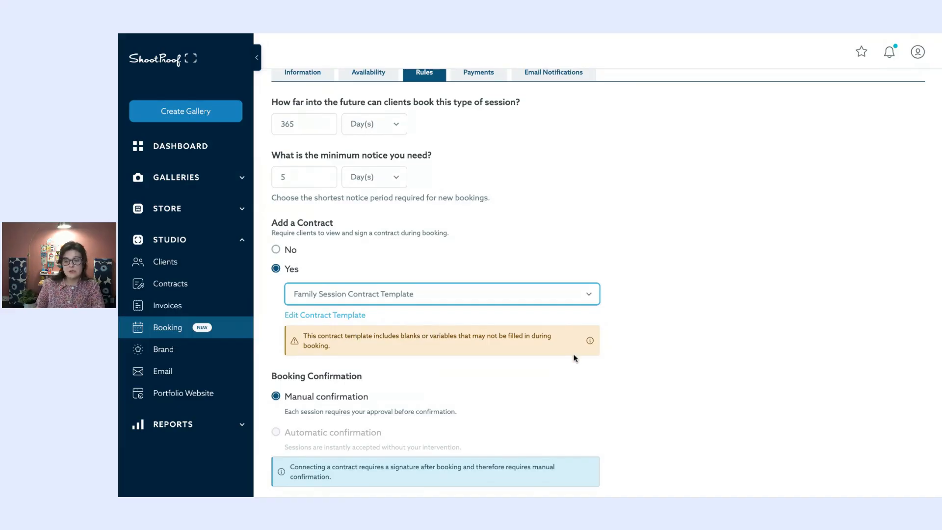
{"action": "mouse_move", "coordinate": [591, 344]}
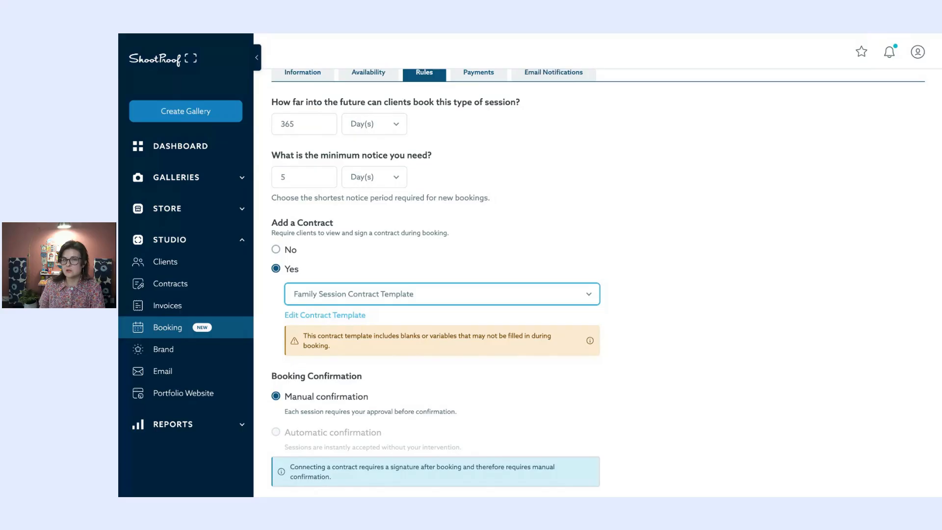
{"action": "scroll", "coordinate": [352, 299], "scroll_direction": "down", "scroll_amount": 2}
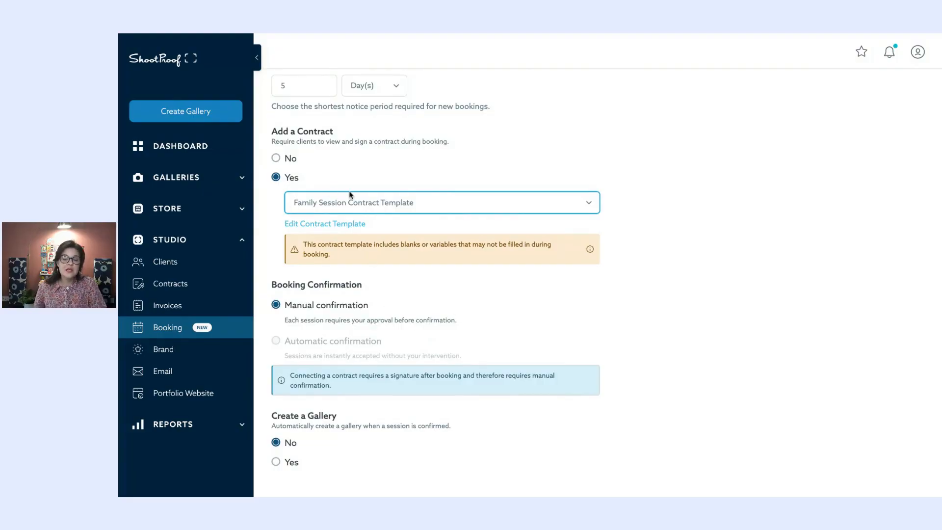
{"action": "scroll", "coordinate": [351, 195], "scroll_direction": "down", "scroll_amount": 1}
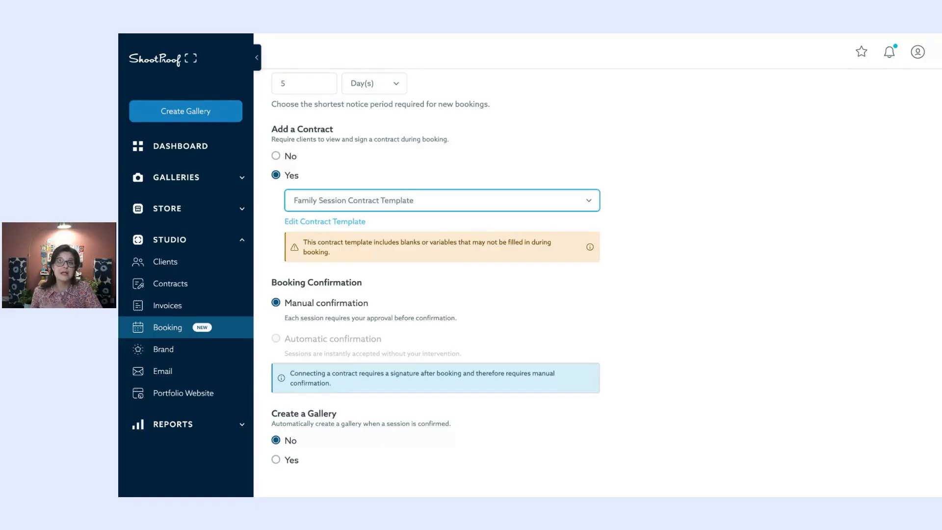
- Turn the contract off, try automatic confirmation, then require the contract again
{"action": "left_click", "coordinate": [276, 156]}
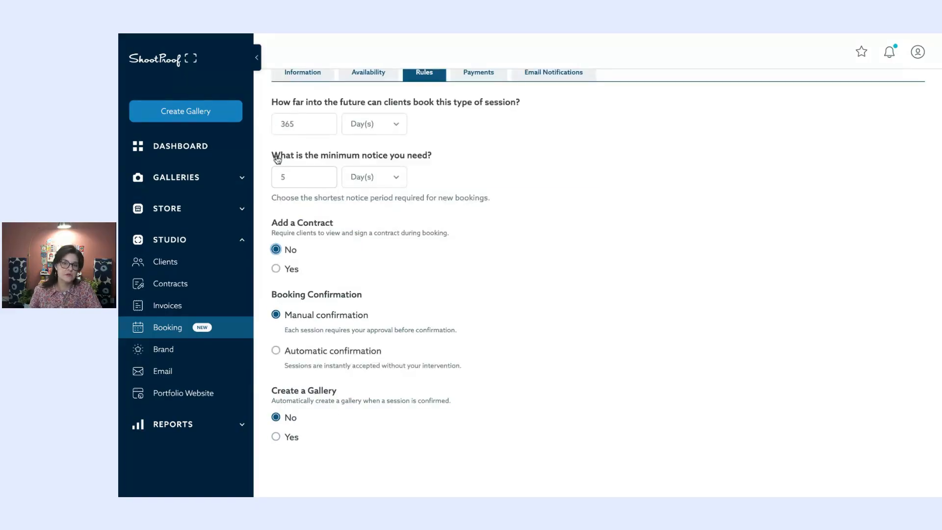
{"action": "left_click", "coordinate": [318, 352]}
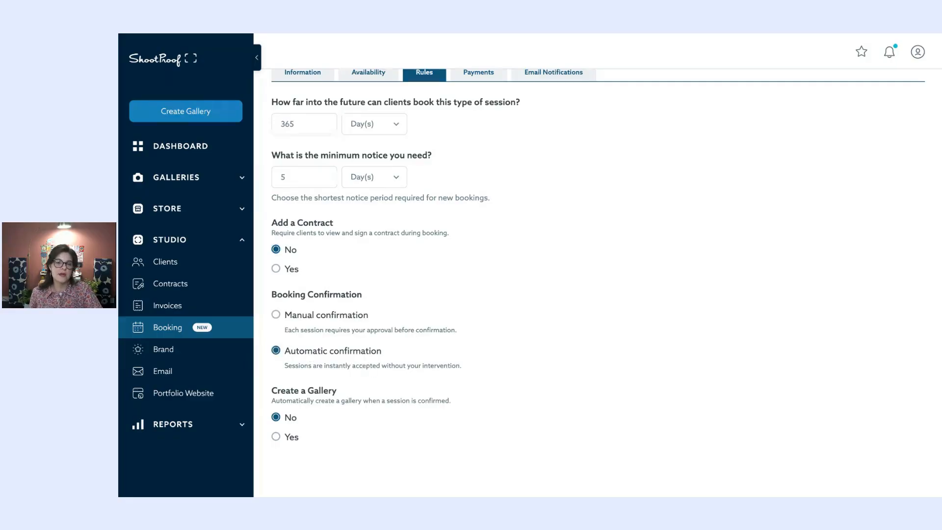
{"action": "left_click", "coordinate": [280, 276]}
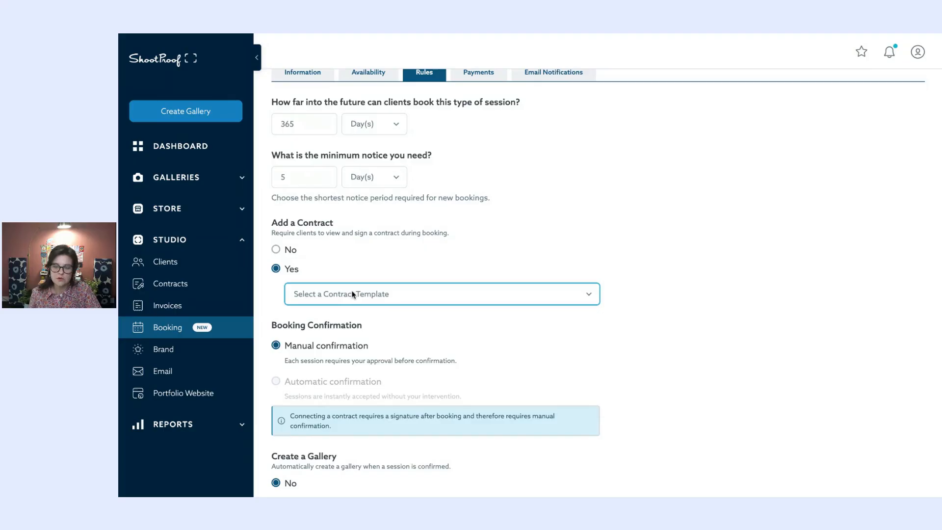
- Use the Portrait Session Contract Template and auto-create a gallery with the 2025 Mini Sessions preset
{"action": "left_click", "coordinate": [375, 310]}
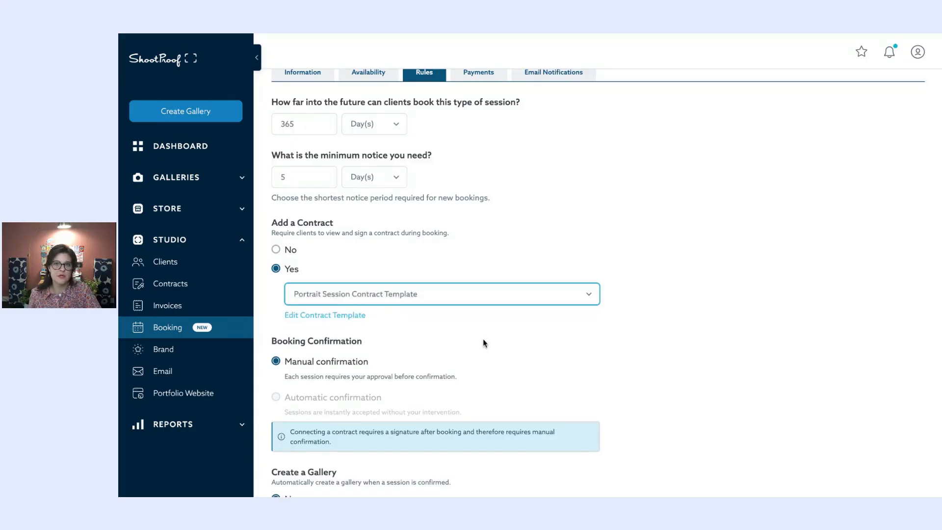
{"action": "scroll", "coordinate": [483, 343], "scroll_direction": "down", "scroll_amount": 2}
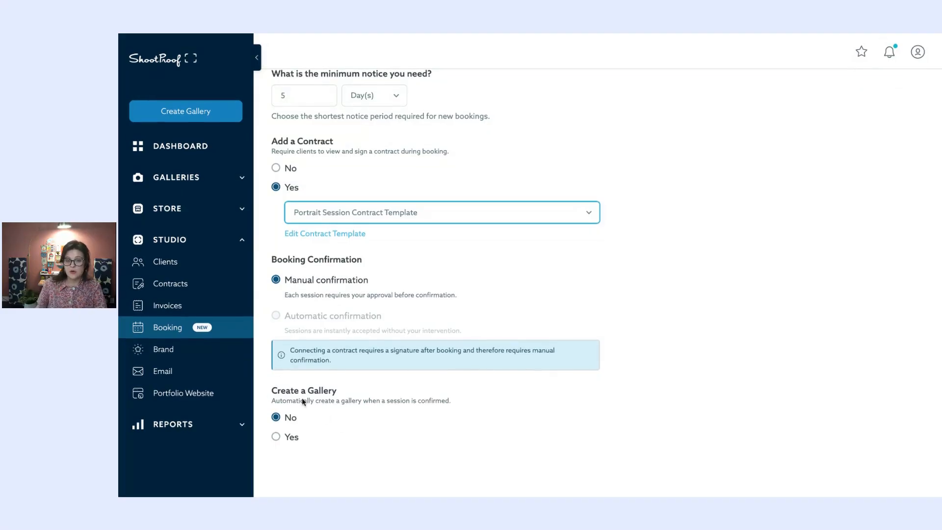
{"action": "left_click", "coordinate": [291, 439]}
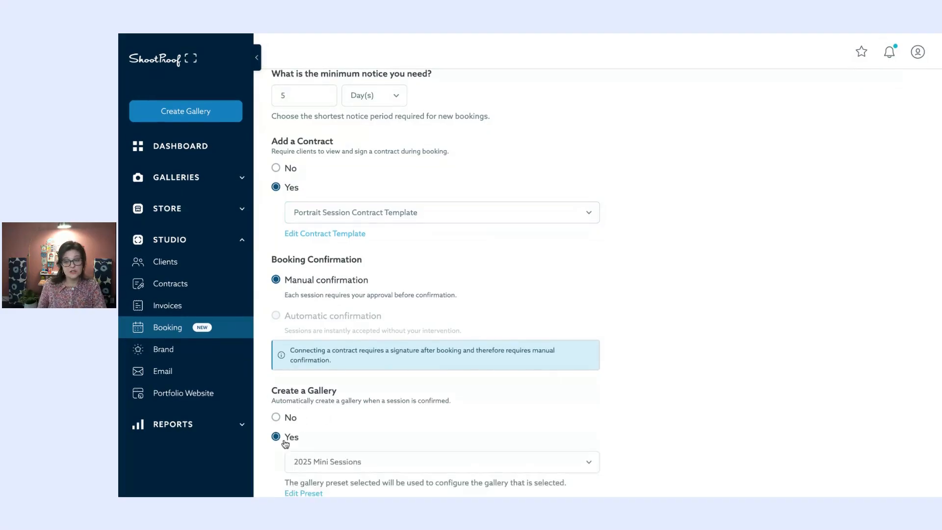
{"action": "scroll", "coordinate": [343, 426], "scroll_direction": "down", "scroll_amount": 1}
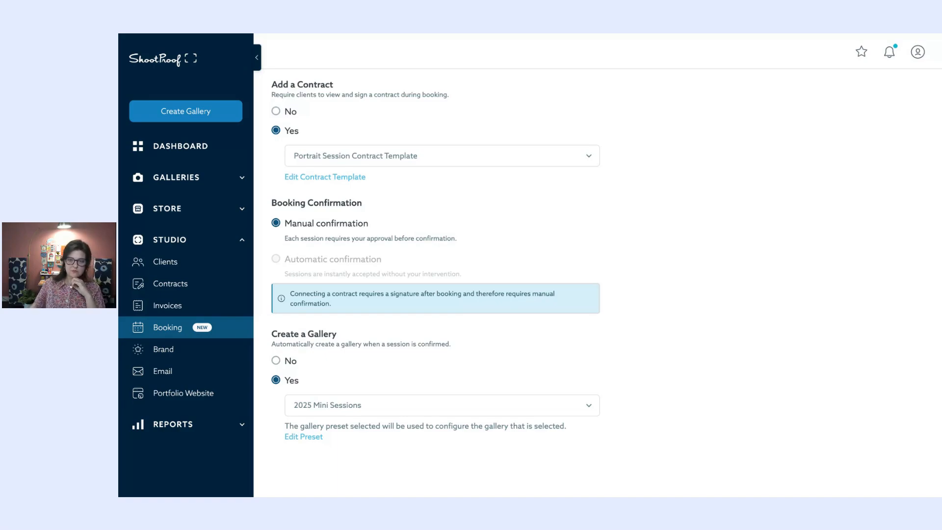
{"action": "scroll", "coordinate": [511, 340], "scroll_direction": "up", "scroll_amount": 5}
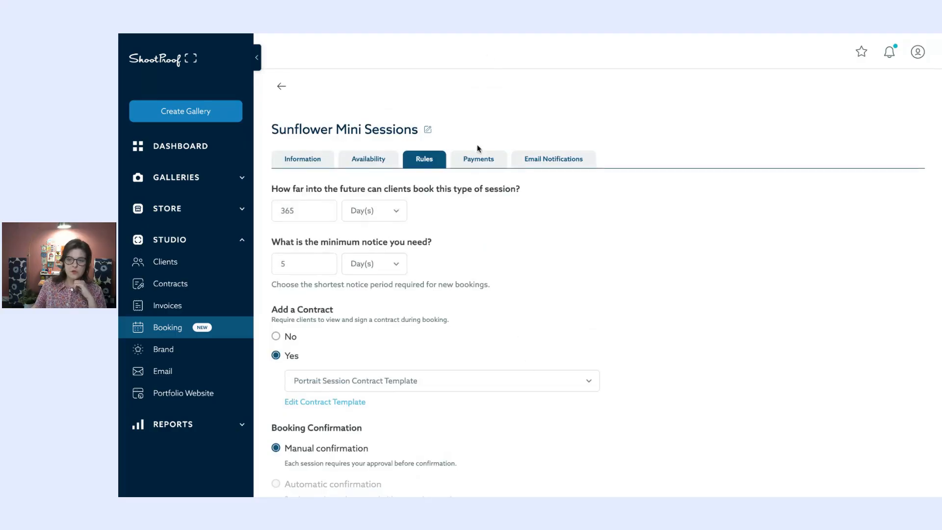
- Change the session's partial deposit from 50% to 25%
{"action": "left_click", "coordinate": [476, 162]}
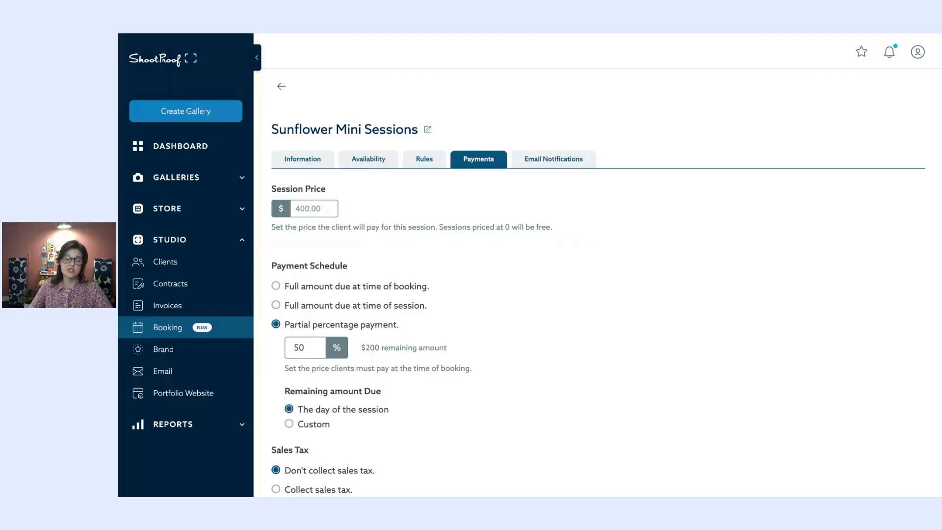
{"action": "scroll", "coordinate": [526, 265], "scroll_direction": "down", "scroll_amount": 1}
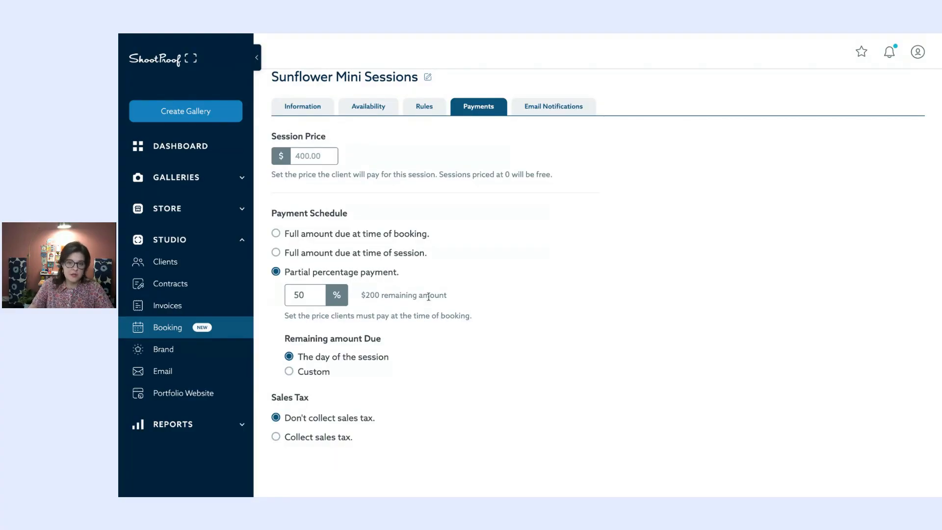
{"action": "left_click", "coordinate": [304, 294]}
{"action": "double_click", "coordinate": [304, 295]}
{"action": "type", "text": "2"}
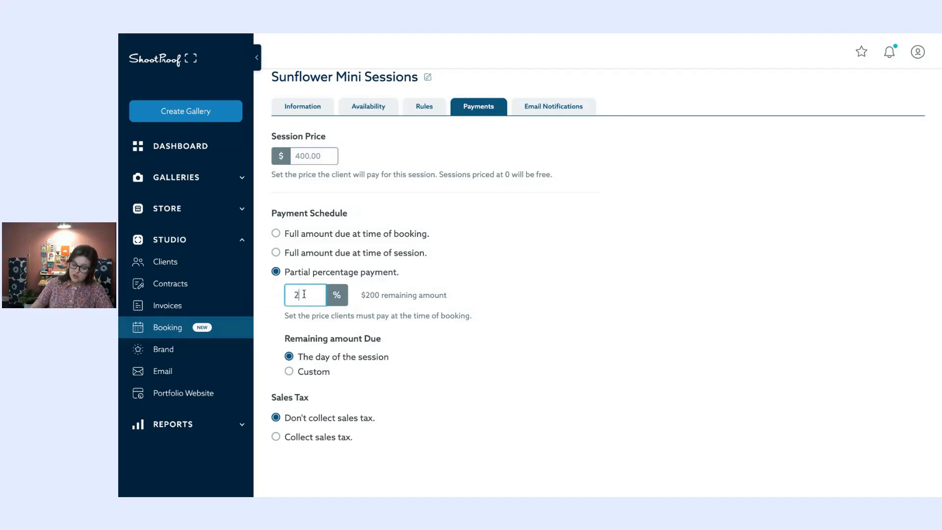
{"action": "left_click", "coordinate": [463, 283]}
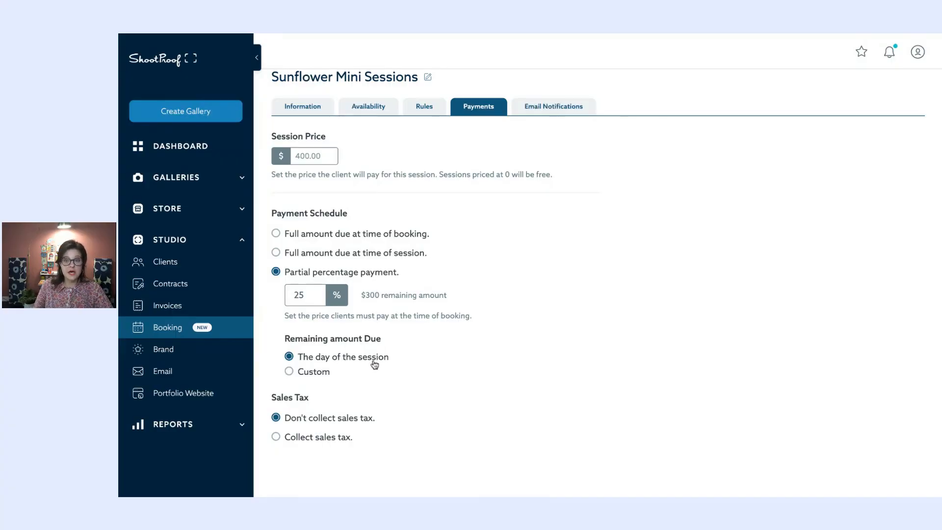
- Make the remaining $300 due the day of the session, keep sales tax off, and view email notifications
{"action": "left_click", "coordinate": [311, 372]}
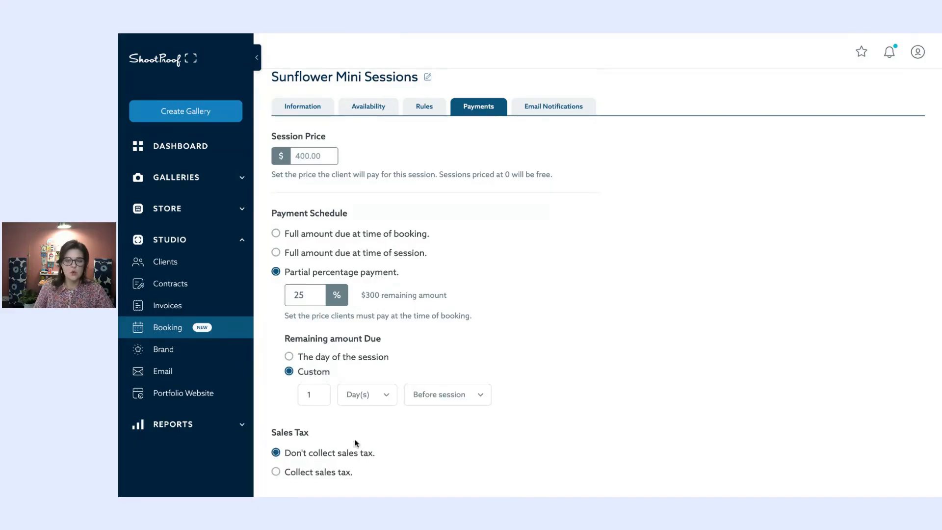
{"action": "left_click", "coordinate": [356, 398]}
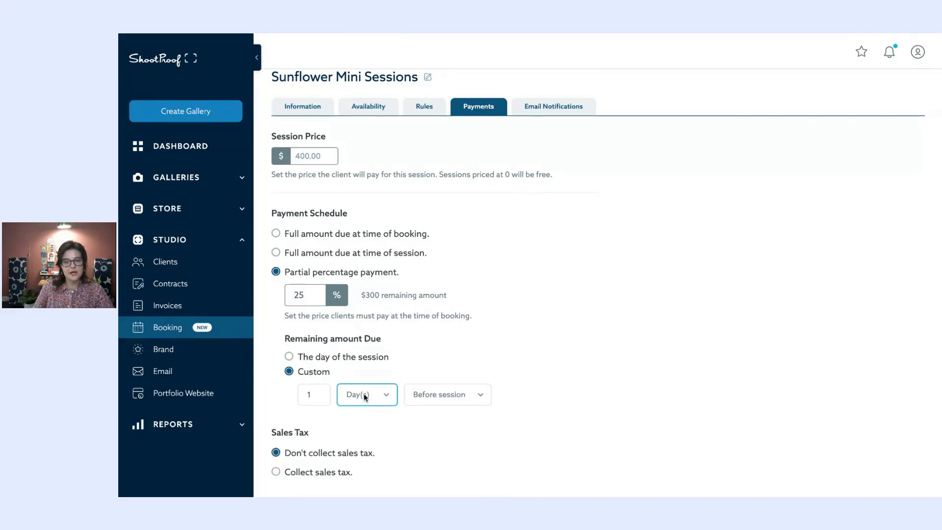
{"action": "left_click", "coordinate": [289, 357]}
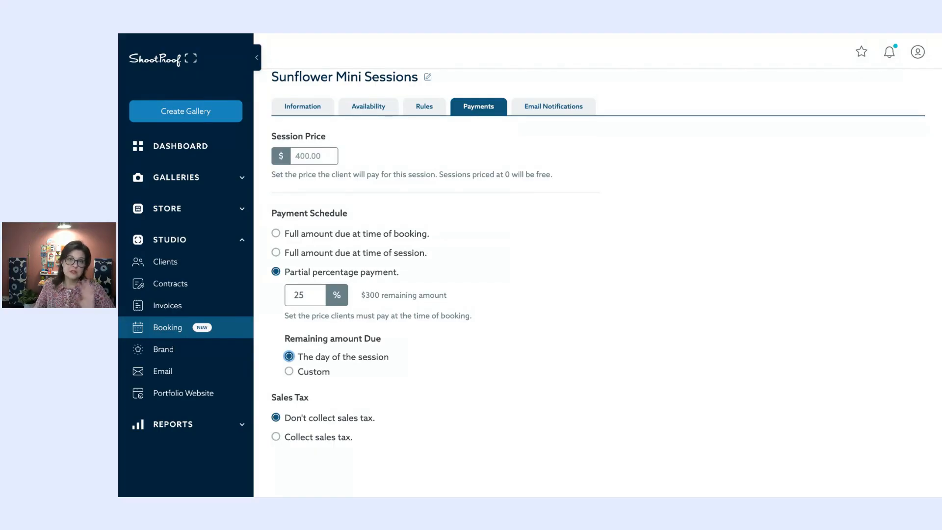
{"action": "left_click", "coordinate": [319, 438]}
{"action": "scroll", "coordinate": [344, 417], "scroll_direction": "down", "scroll_amount": 2}
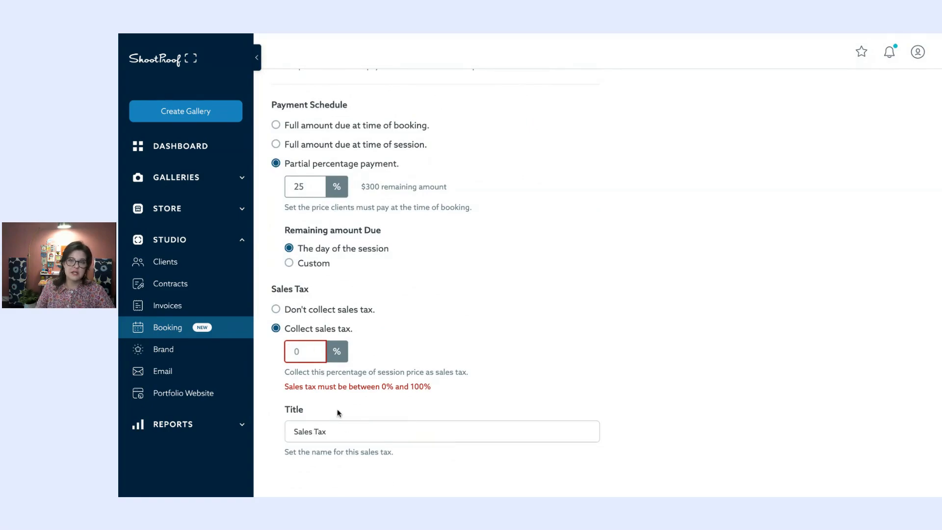
{"action": "left_click", "coordinate": [276, 309]}
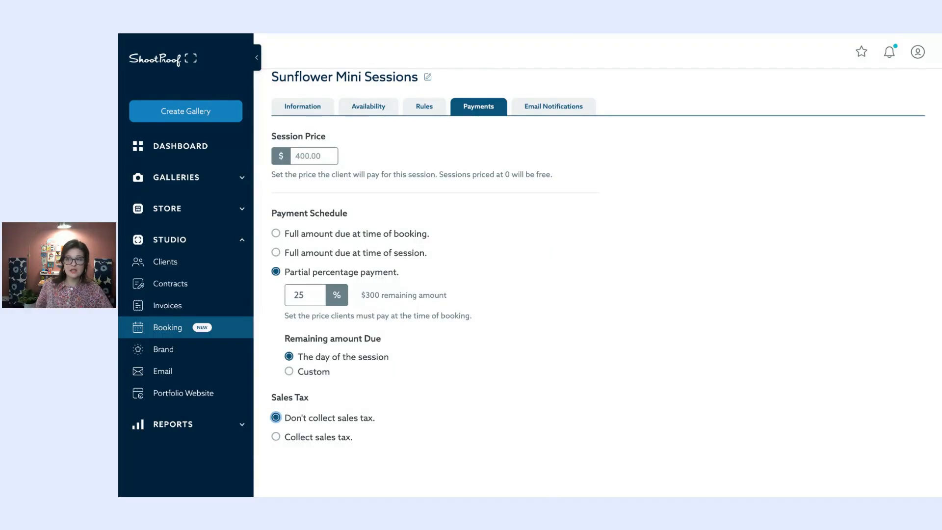
{"action": "left_click", "coordinate": [554, 106]}
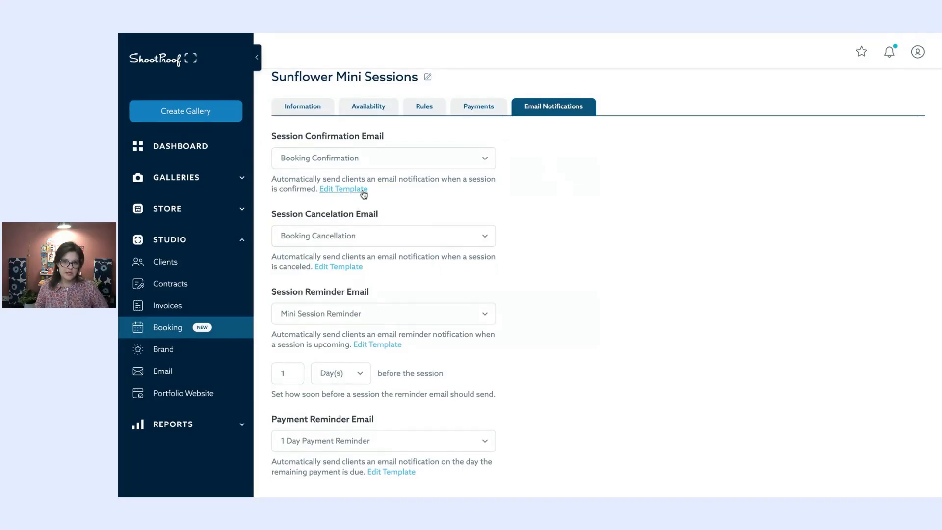
- Browse the Booking Confirmation template's Template Type and Variables lists without changing anything
{"action": "left_click", "coordinate": [340, 192]}
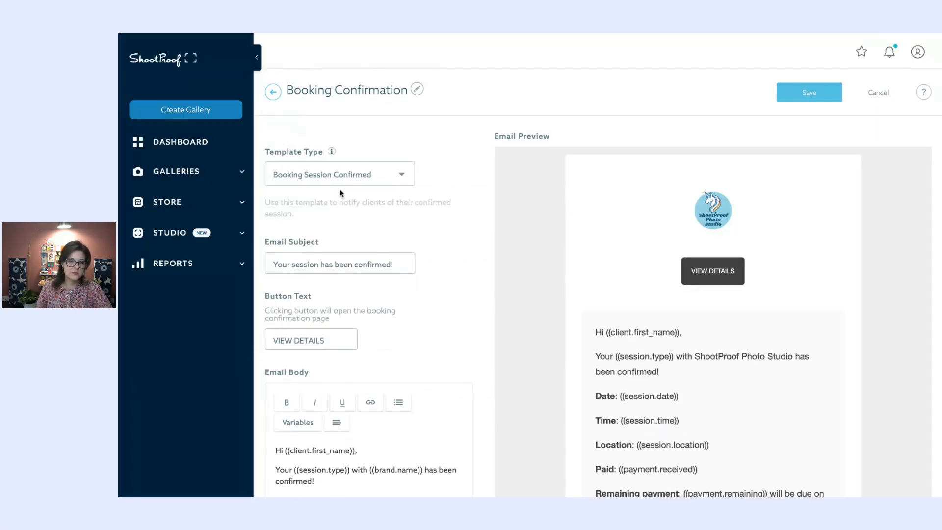
{"action": "left_click", "coordinate": [385, 177]}
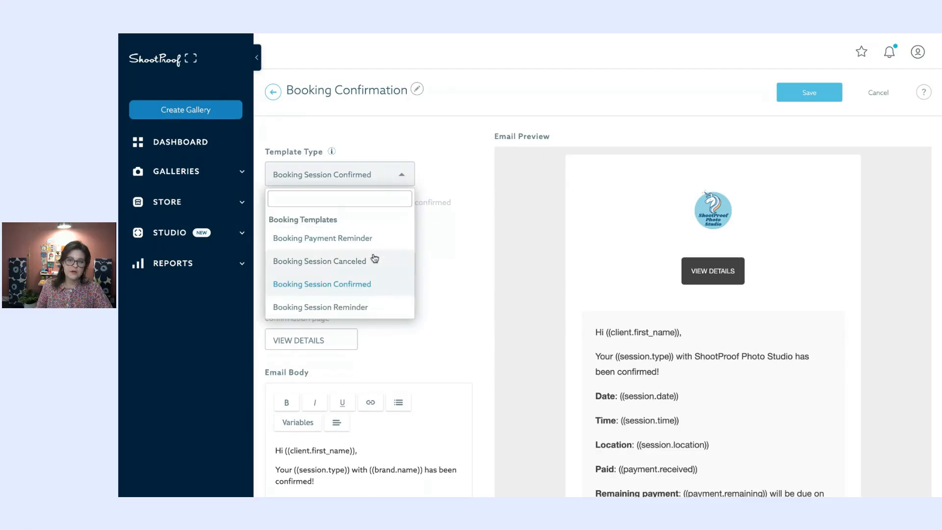
{"action": "scroll", "coordinate": [384, 240], "scroll_direction": "down", "scroll_amount": 2}
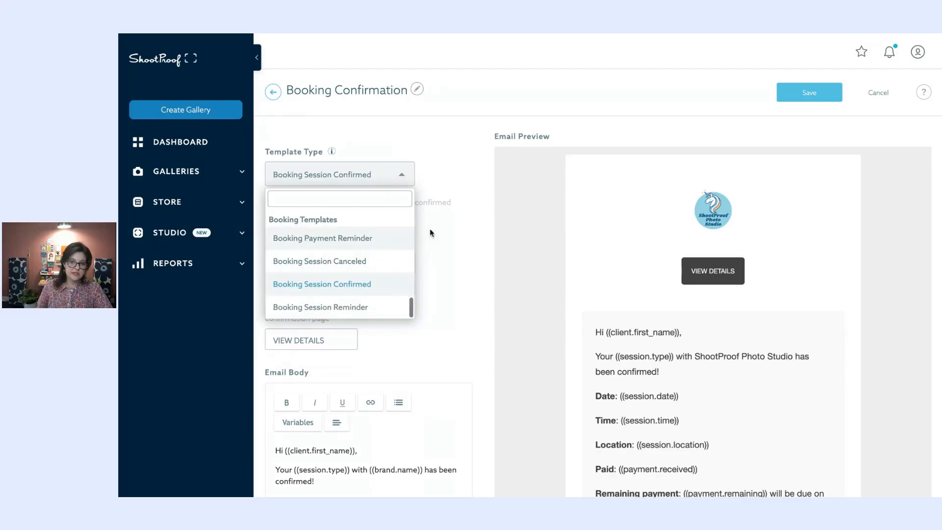
{"action": "left_click", "coordinate": [403, 135]}
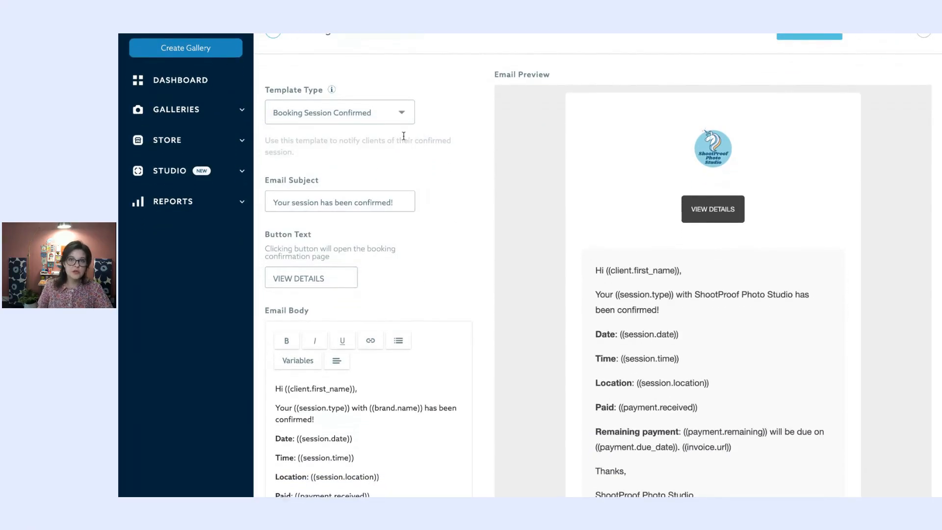
{"action": "scroll", "coordinate": [383, 211], "scroll_direction": "down", "scroll_amount": 3}
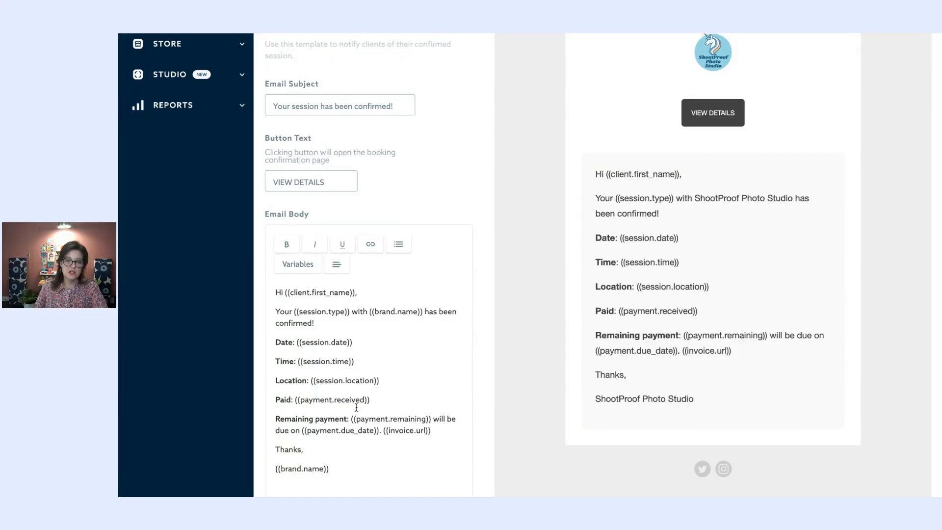
{"action": "scroll", "coordinate": [356, 408], "scroll_direction": "down", "scroll_amount": 2}
{"action": "left_click", "coordinate": [298, 211]}
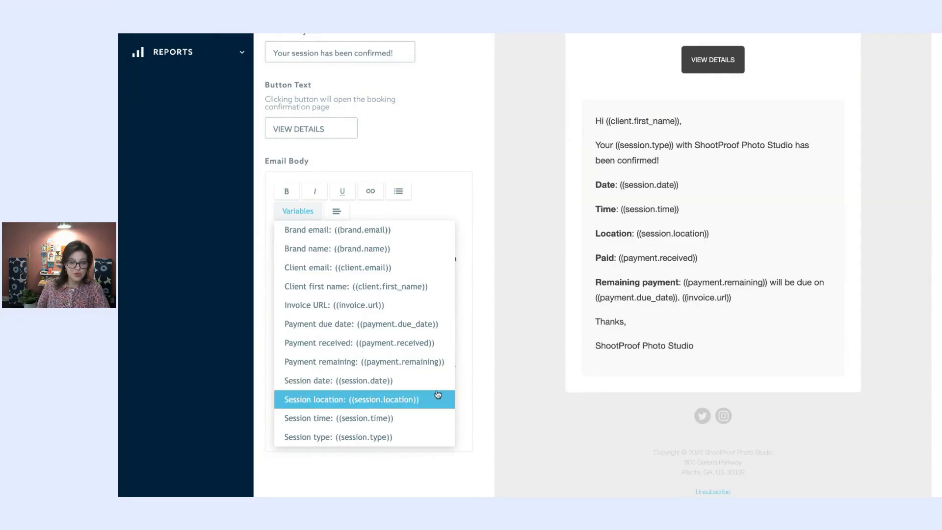
{"action": "left_click", "coordinate": [489, 390]}
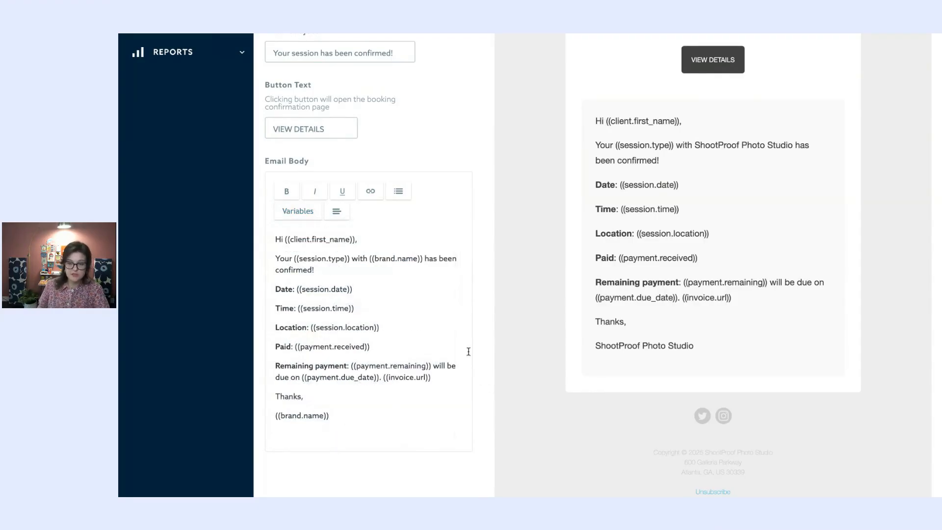
{"action": "scroll", "coordinate": [463, 337], "scroll_direction": "up", "scroll_amount": 5}
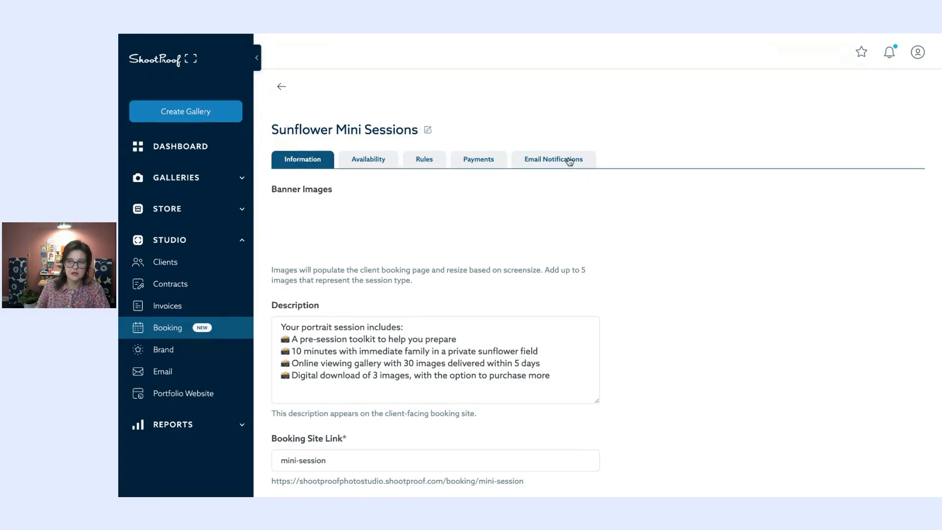
- Check the reminder timing in Email Notifications, then return to the Booking session types list
{"action": "left_click", "coordinate": [554, 159]}
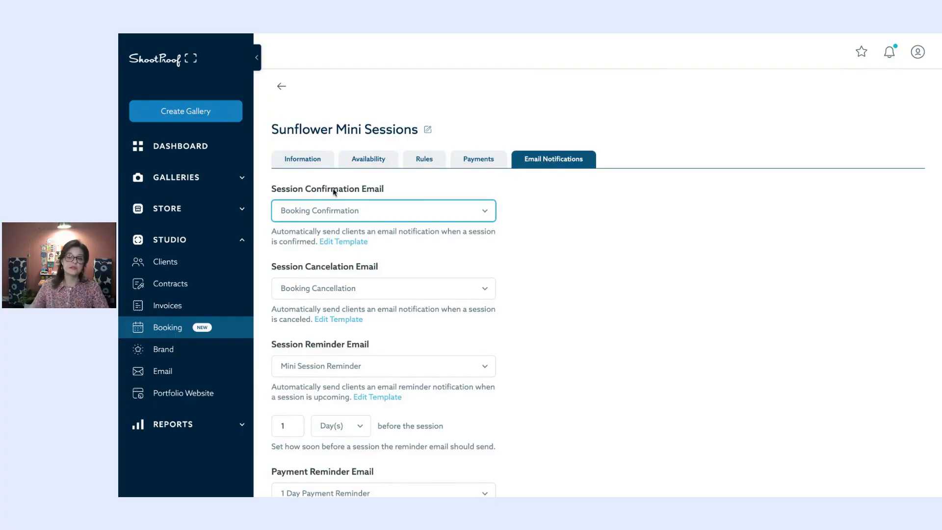
{"action": "scroll", "coordinate": [421, 265], "scroll_direction": "down", "scroll_amount": 1}
{"action": "scroll", "coordinate": [319, 245], "scroll_direction": "down", "scroll_amount": 3}
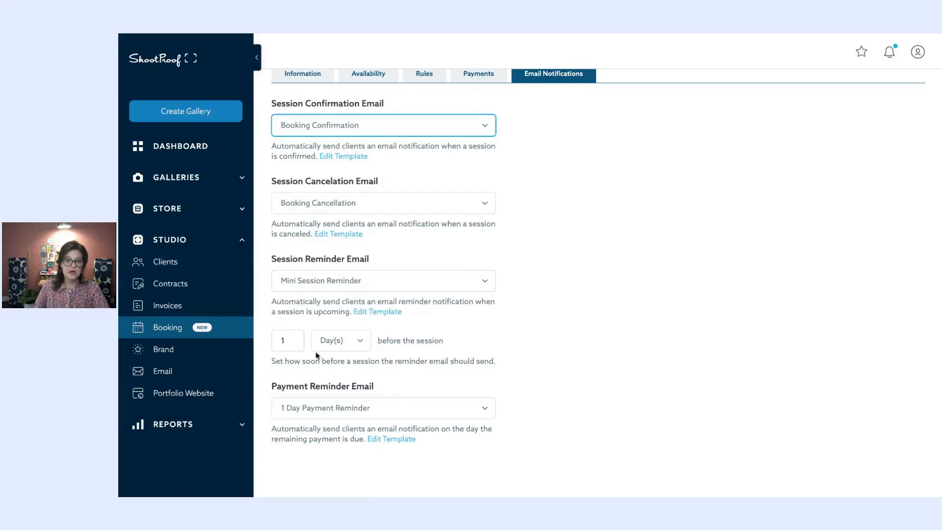
{"action": "left_click", "coordinate": [355, 341]}
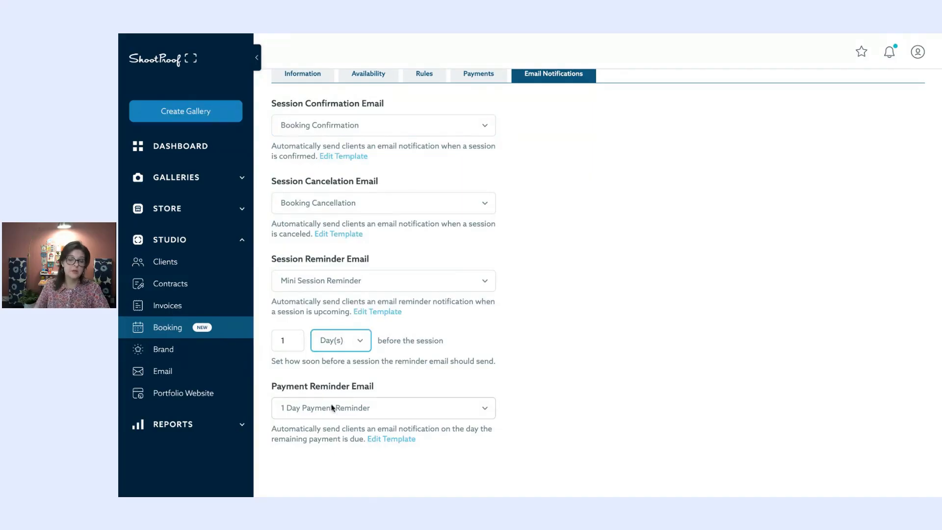
{"action": "scroll", "coordinate": [503, 403], "scroll_direction": "up", "scroll_amount": 1}
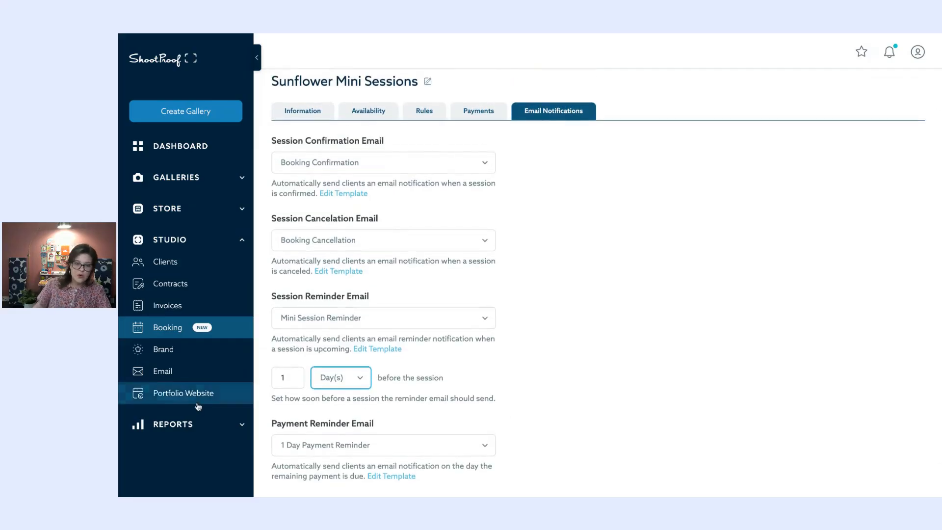
{"action": "scroll", "coordinate": [488, 309], "scroll_direction": "down", "scroll_amount": 1}
{"action": "scroll", "coordinate": [448, 119], "scroll_direction": "up", "scroll_amount": 2}
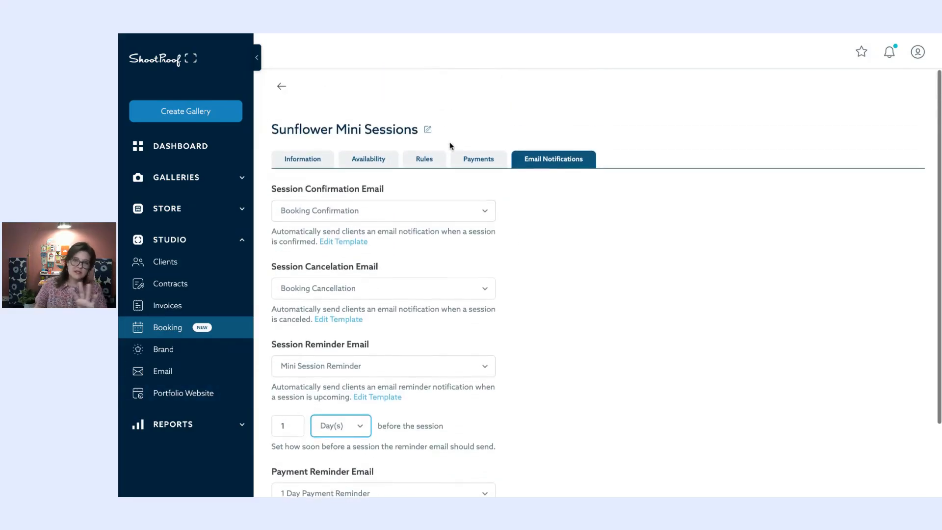
{"action": "left_click", "coordinate": [291, 89]}
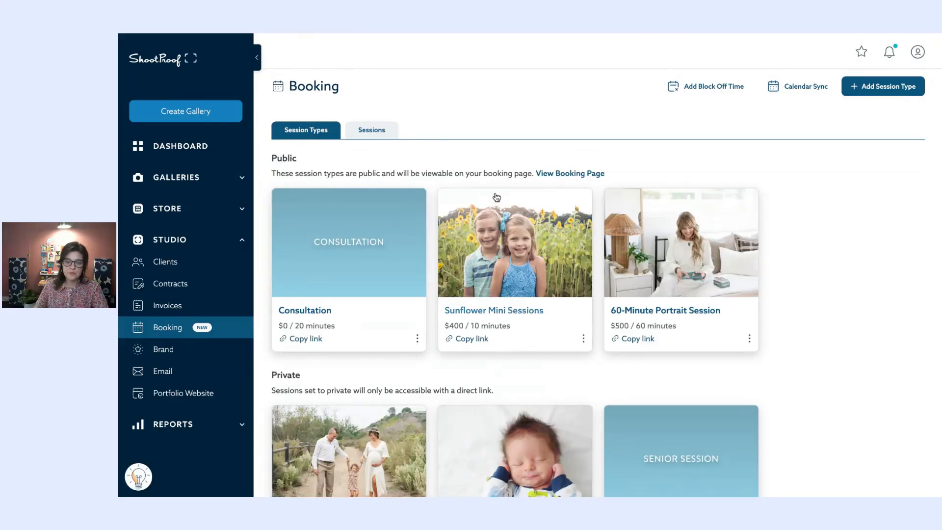
- Copy the Family Sessions booking link
{"action": "scroll", "coordinate": [494, 194], "scroll_direction": "down", "scroll_amount": 2}
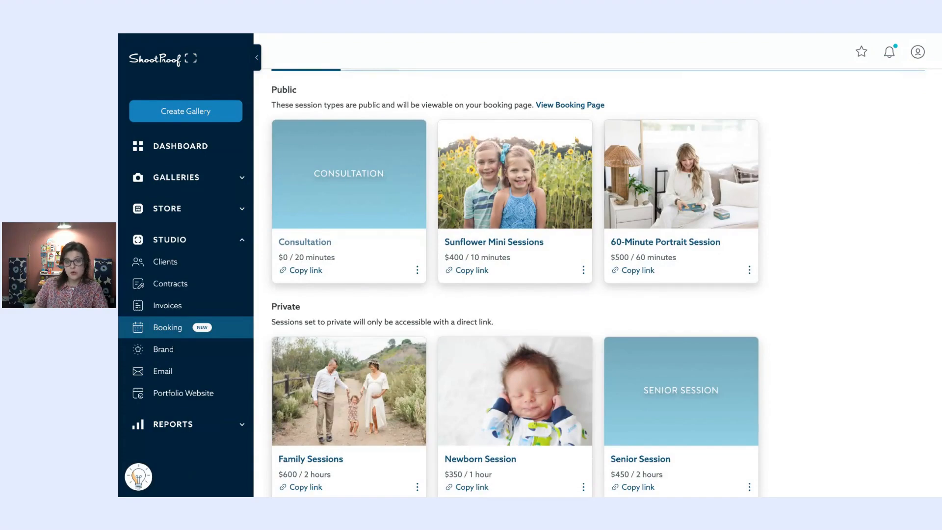
{"action": "scroll", "coordinate": [576, 305], "scroll_direction": "down", "scroll_amount": 1}
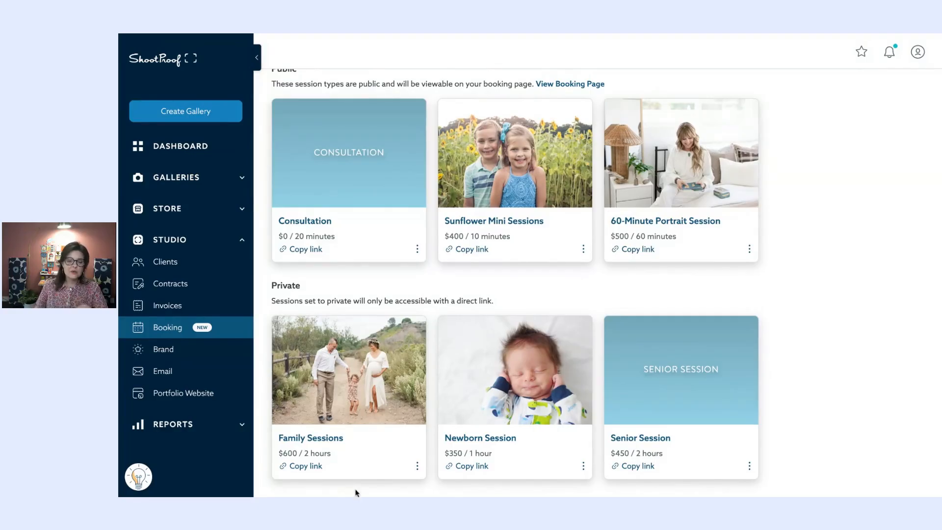
{"action": "left_click", "coordinate": [317, 468]}
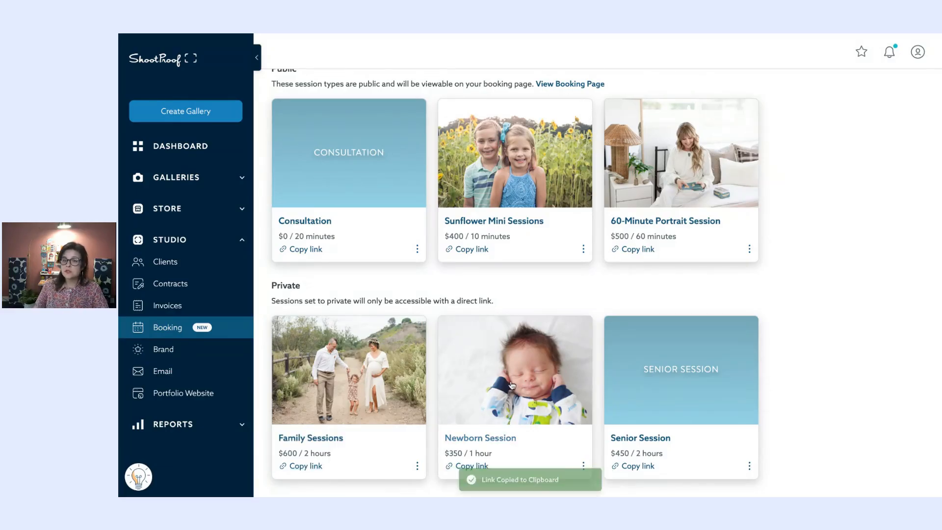
- Open and close the options menus for Family Sessions and Consultation, then switch to the Portfolio Website
{"action": "scroll", "coordinate": [512, 385], "scroll_direction": "up", "scroll_amount": 1}
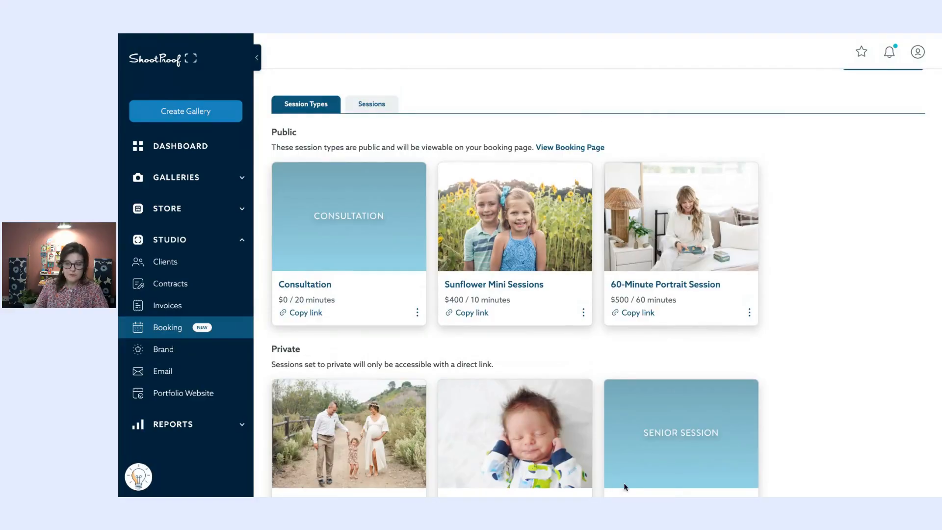
{"action": "scroll", "coordinate": [421, 337], "scroll_direction": "up", "scroll_amount": 1}
{"action": "scroll", "coordinate": [410, 336], "scroll_direction": "down", "scroll_amount": 2}
{"action": "left_click", "coordinate": [418, 467]}
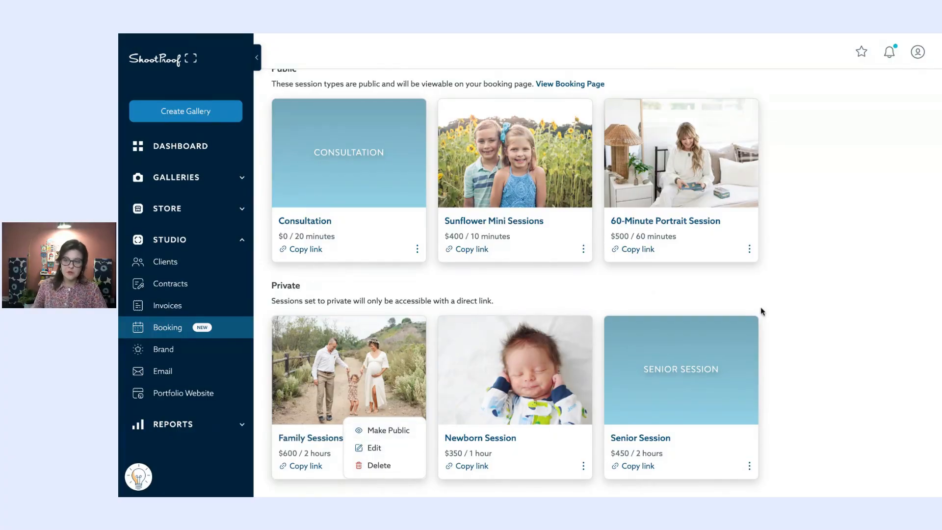
{"action": "scroll", "coordinate": [351, 120], "scroll_direction": "up", "scroll_amount": 1}
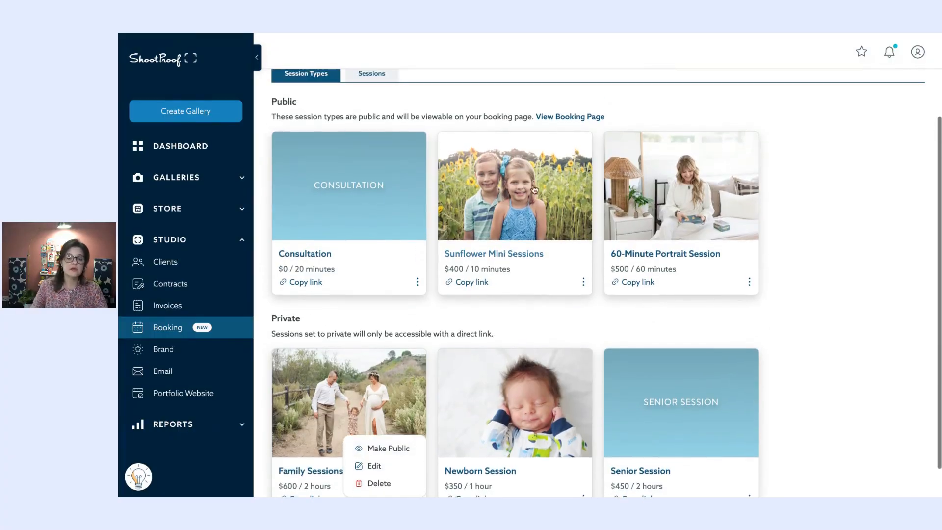
{"action": "left_click", "coordinate": [446, 108]}
{"action": "left_click", "coordinate": [417, 282]}
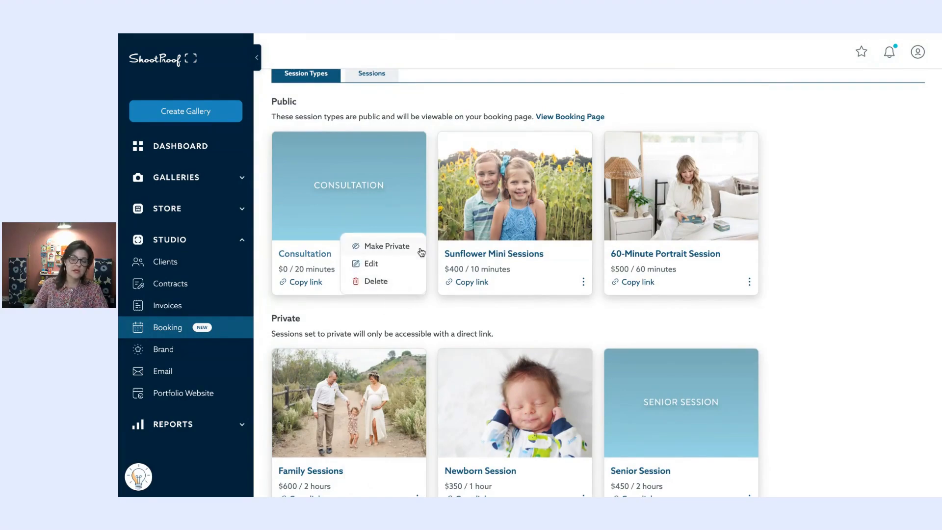
{"action": "left_click", "coordinate": [488, 321]}
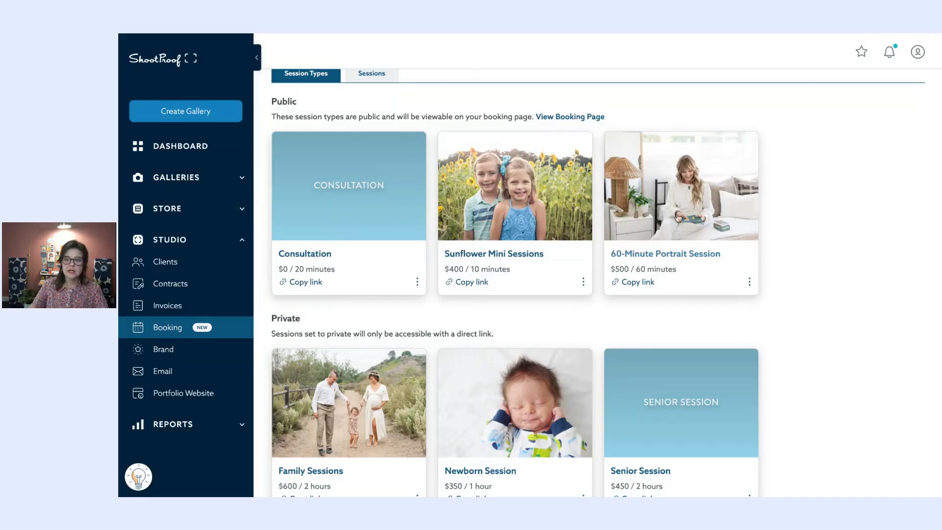
{"action": "left_click_drag", "start_coordinate": [687, 205], "coordinate": [520, 206]}
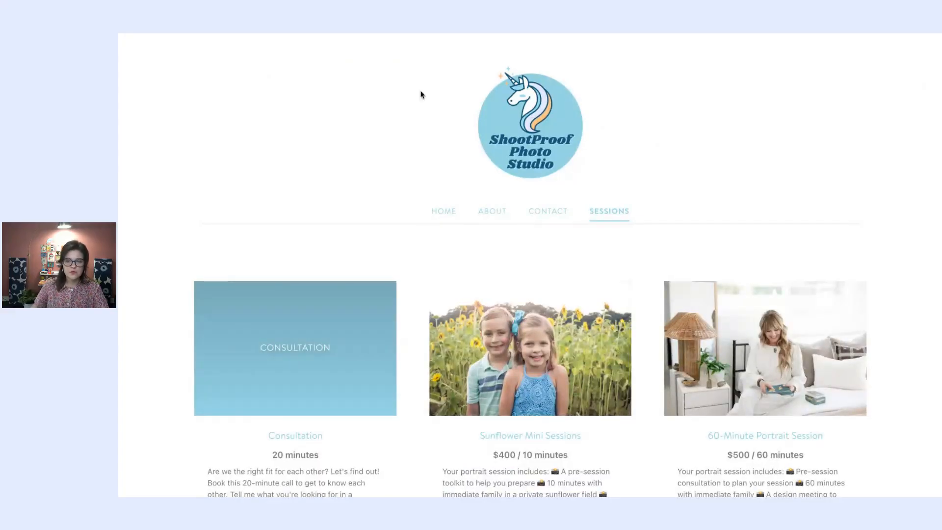
- Visit the website's Home, About and Contact pages, then browse the Sessions cards
{"action": "left_click", "coordinate": [445, 211]}
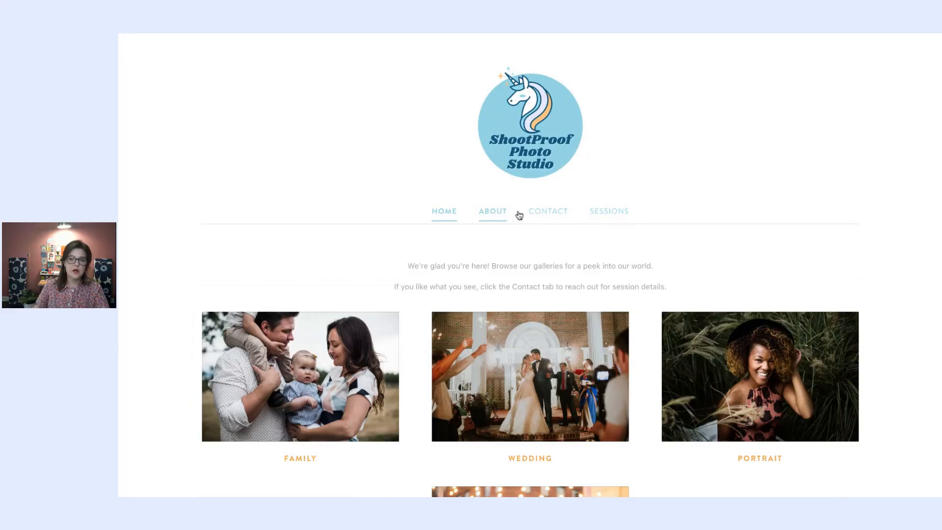
{"action": "left_click", "coordinate": [494, 214]}
{"action": "left_click", "coordinate": [550, 218]}
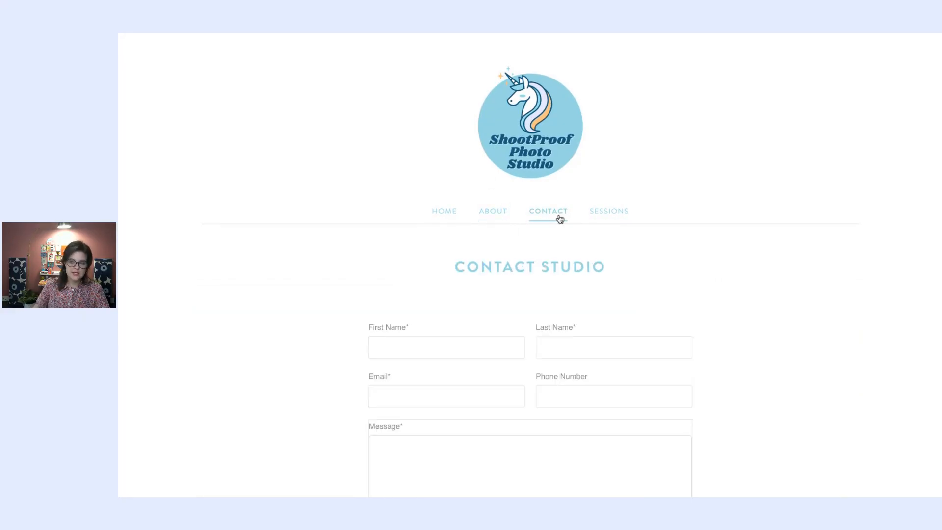
{"action": "left_click", "coordinate": [609, 214]}
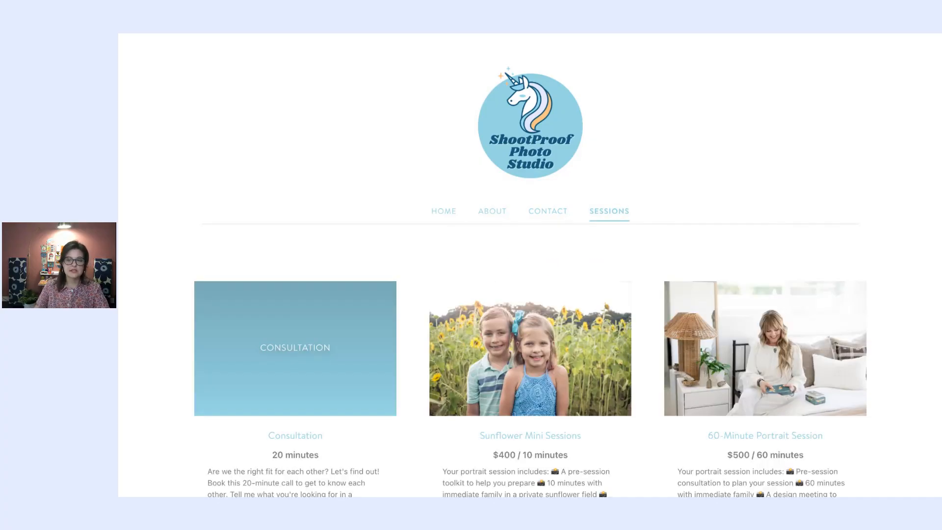
{"action": "scroll", "coordinate": [530, 265], "scroll_direction": "down", "scroll_amount": 2}
{"action": "scroll", "coordinate": [331, 310], "scroll_direction": "down", "scroll_amount": 1}
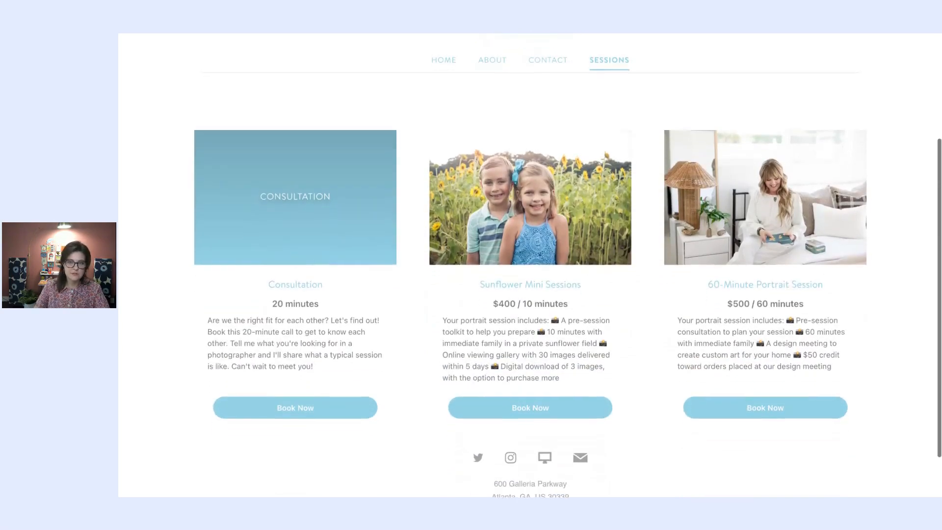
{"action": "scroll", "coordinate": [330, 310], "scroll_direction": "up", "scroll_amount": 1}
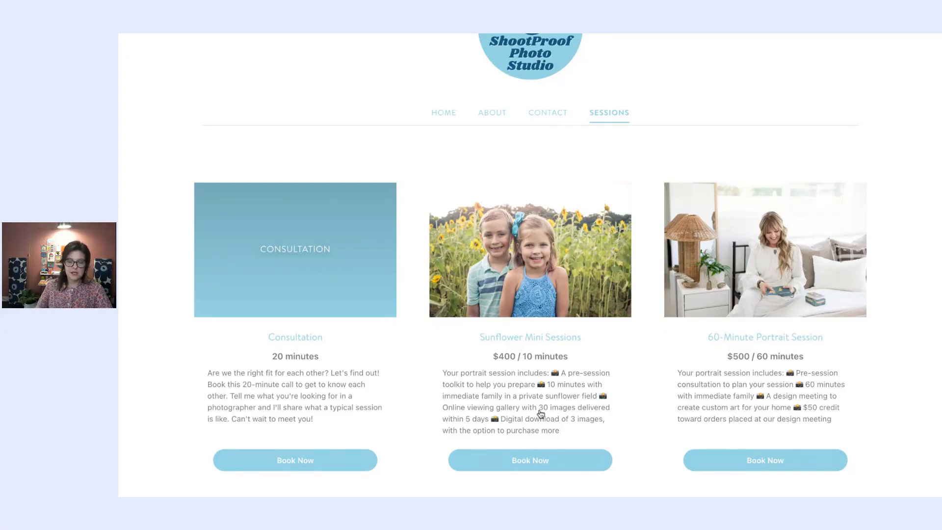
- Book a Sunflower Mini Session for Saturday, April 26, 2025 at 12:00 PM and continue
{"action": "left_click", "coordinate": [544, 465]}
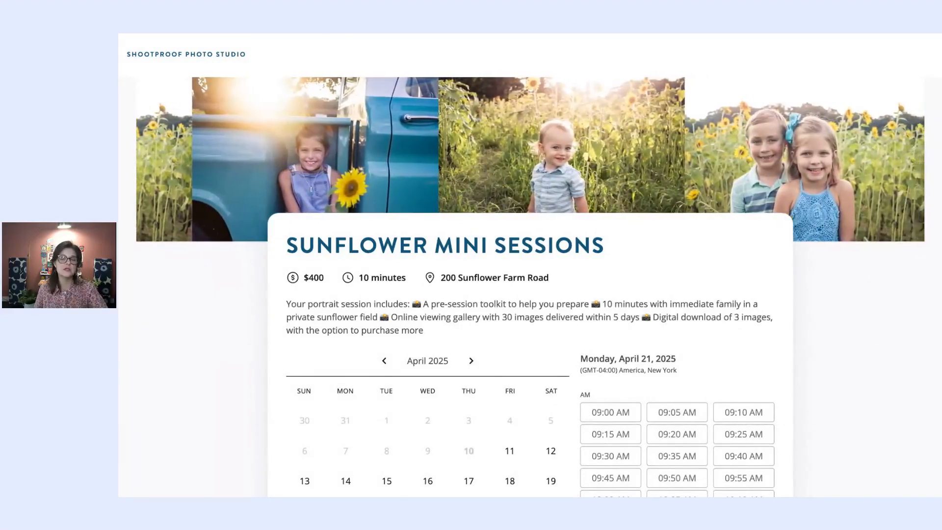
{"action": "scroll", "coordinate": [300, 305], "scroll_direction": "down", "scroll_amount": 1}
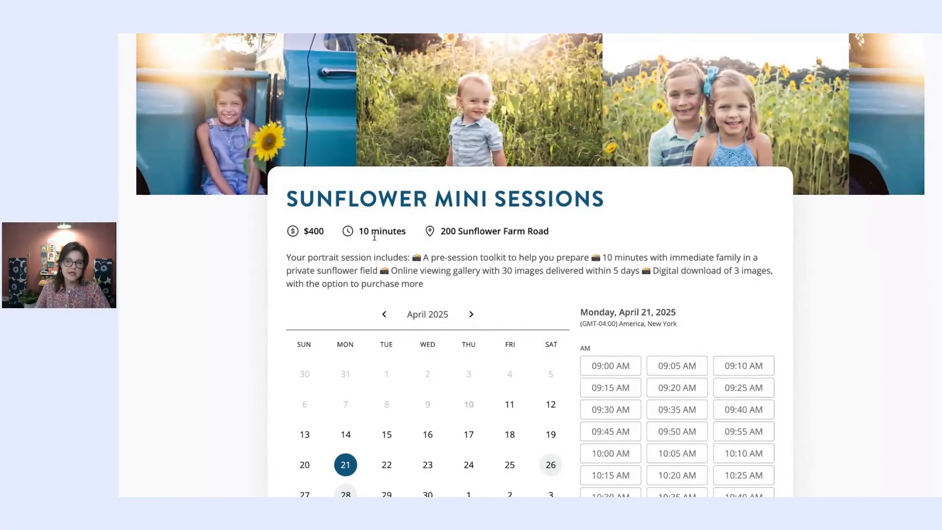
{"action": "scroll", "coordinate": [488, 209], "scroll_direction": "down", "scroll_amount": 2}
{"action": "scroll", "coordinate": [487, 210], "scroll_direction": "down", "scroll_amount": 1}
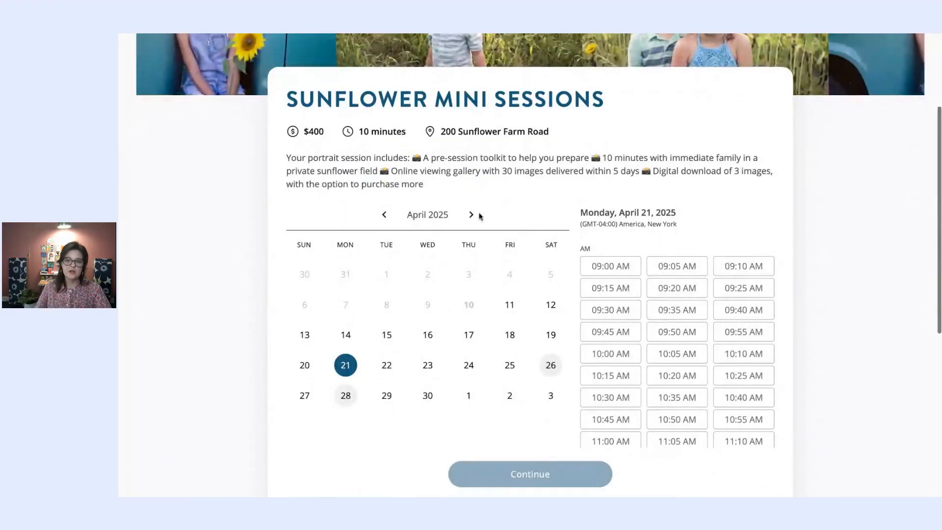
{"action": "left_click", "coordinate": [554, 372]}
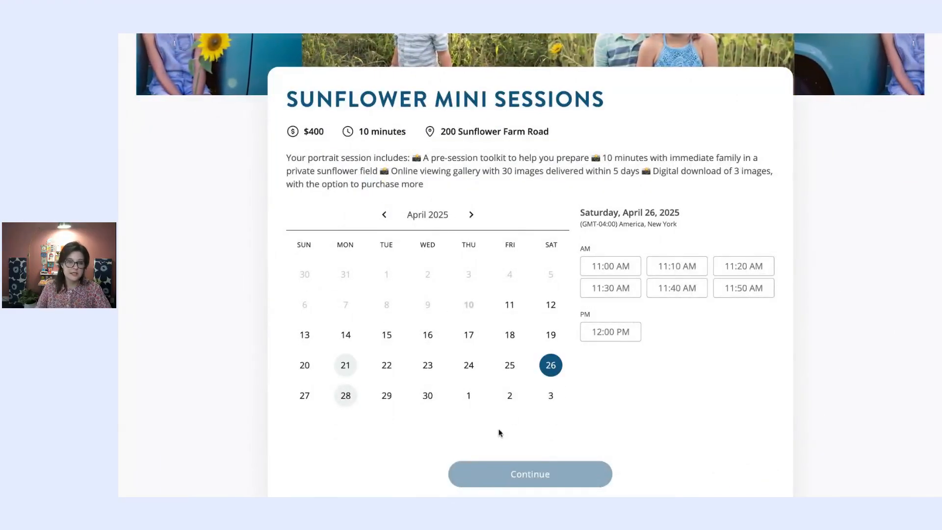
{"action": "left_click", "coordinate": [343, 400]}
{"action": "left_click", "coordinate": [549, 374]}
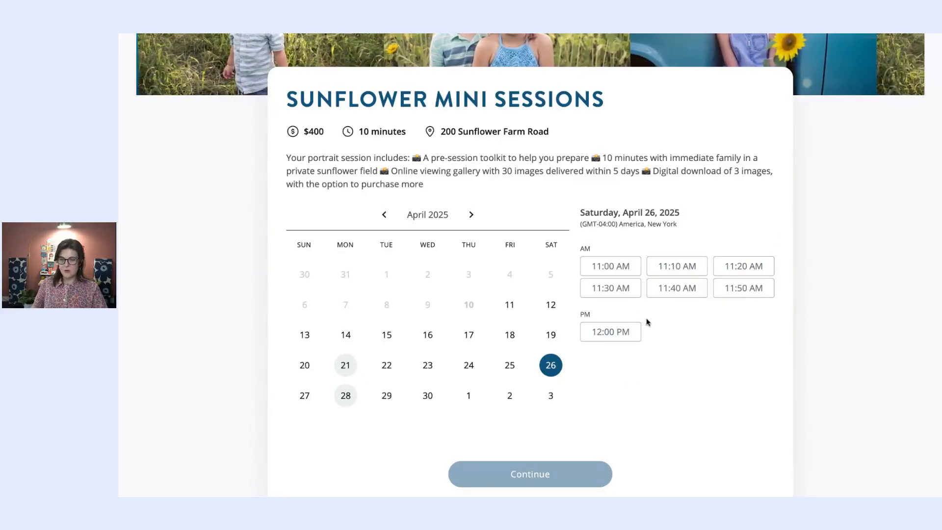
{"action": "left_click", "coordinate": [631, 337]}
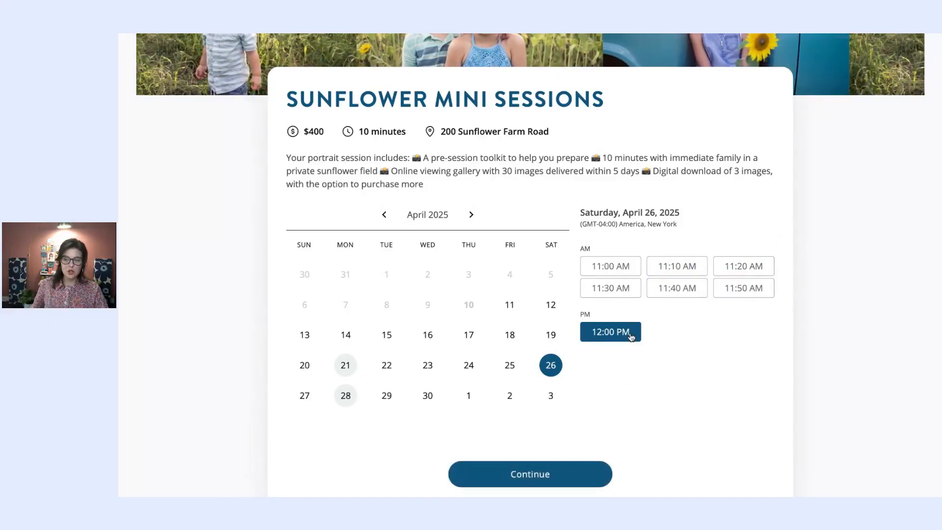
{"action": "left_click", "coordinate": [571, 475]}
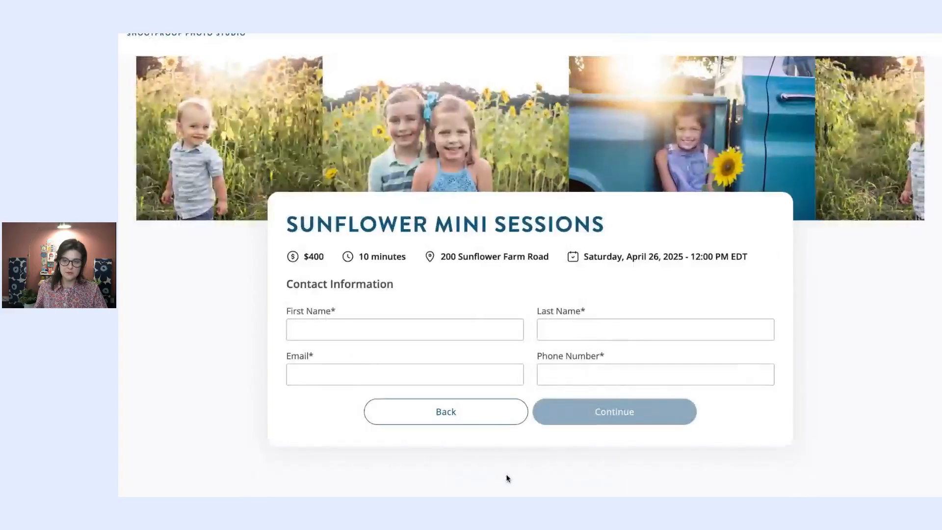
- Enter the client's first and last name, email and phone number, then continue
{"action": "left_click", "coordinate": [379, 326]}
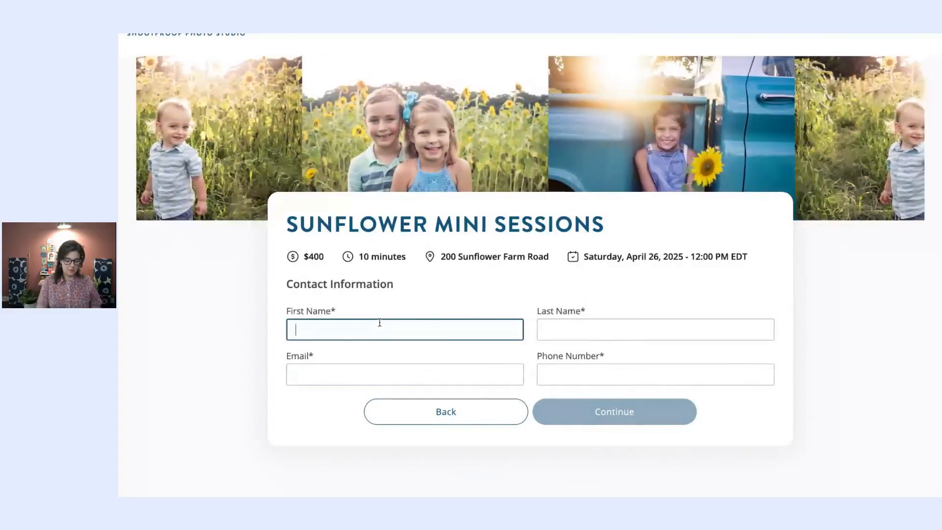
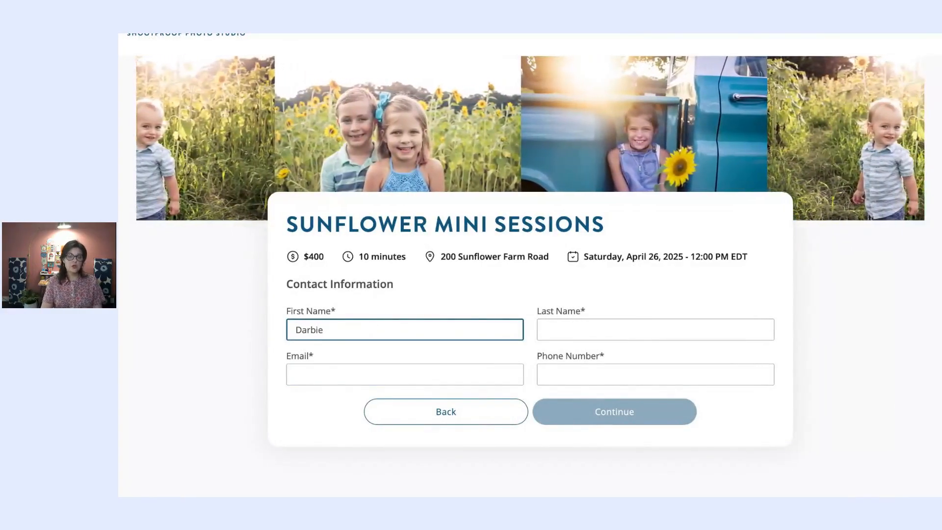
{"action": "key", "text": "Tab"}
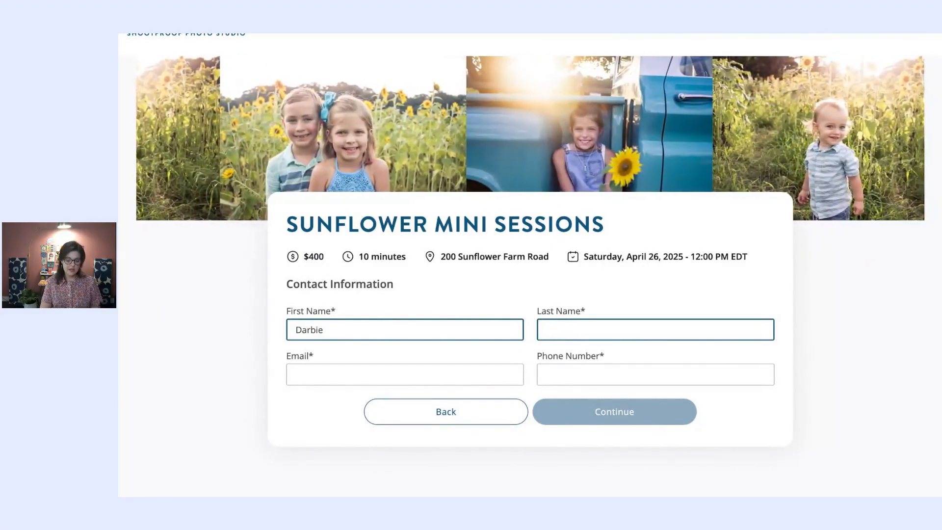
{"action": "key", "text": "Tab"}
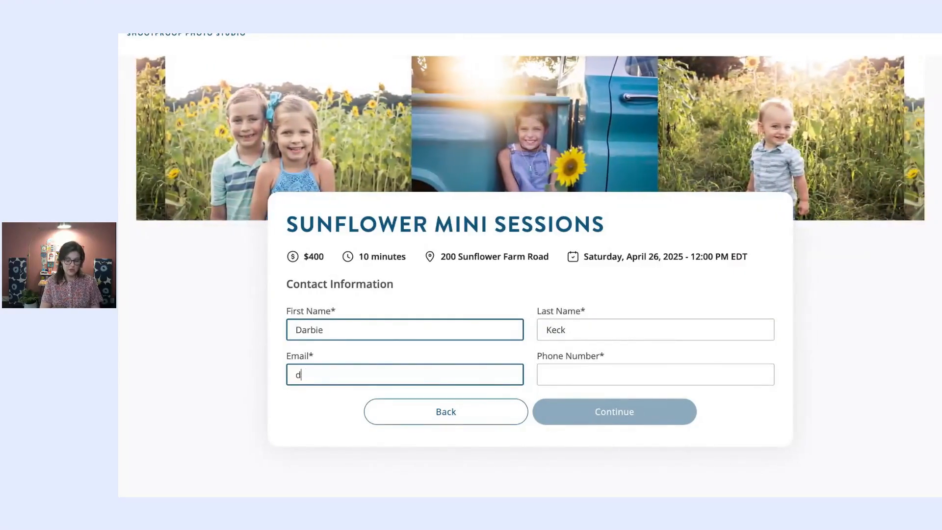
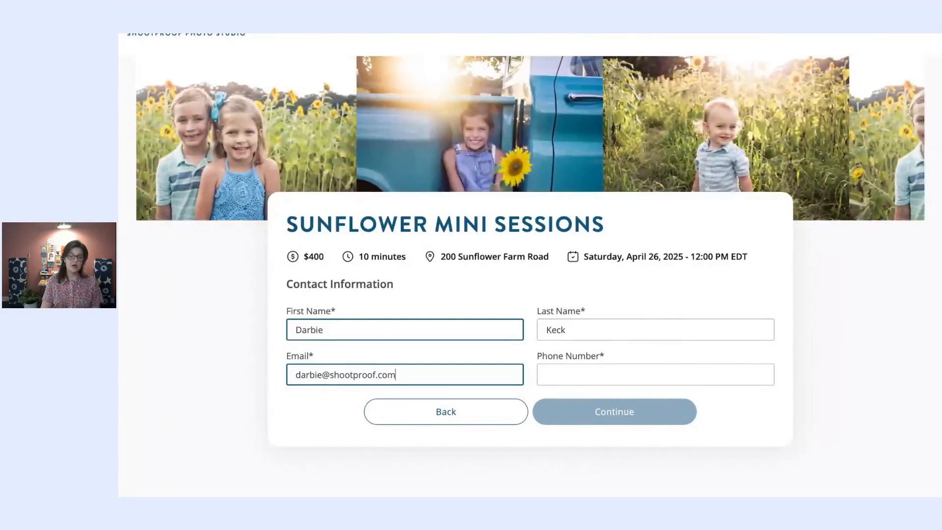
{"action": "key", "text": "Tab"}
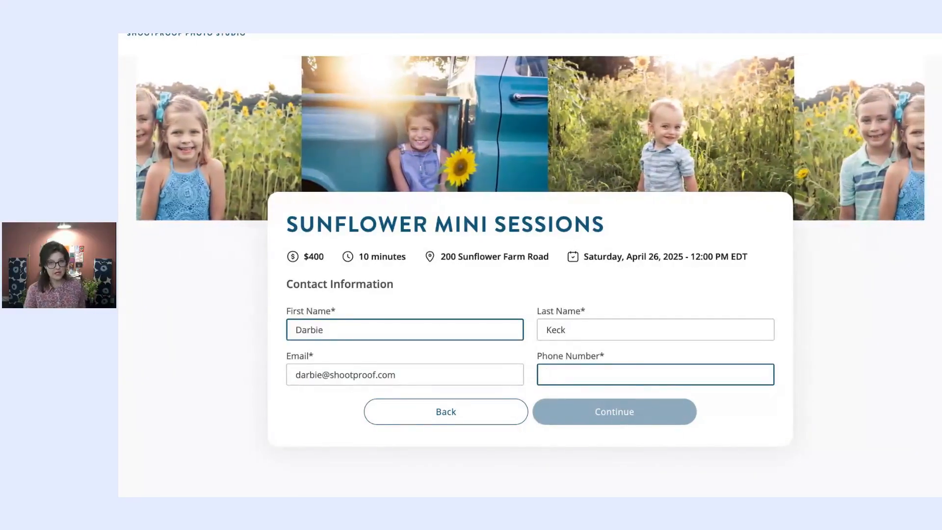
{"action": "type", "text": "/pho"}
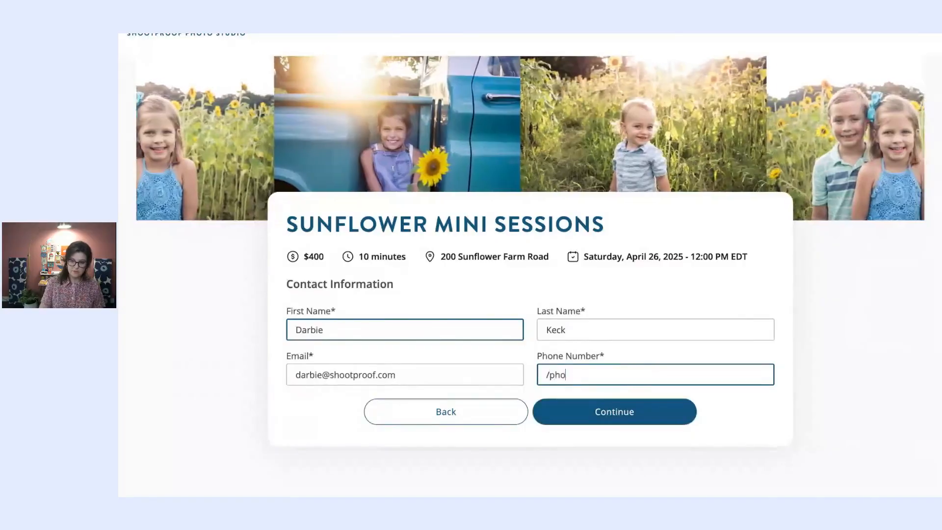
{"action": "type", "text": "ne"}
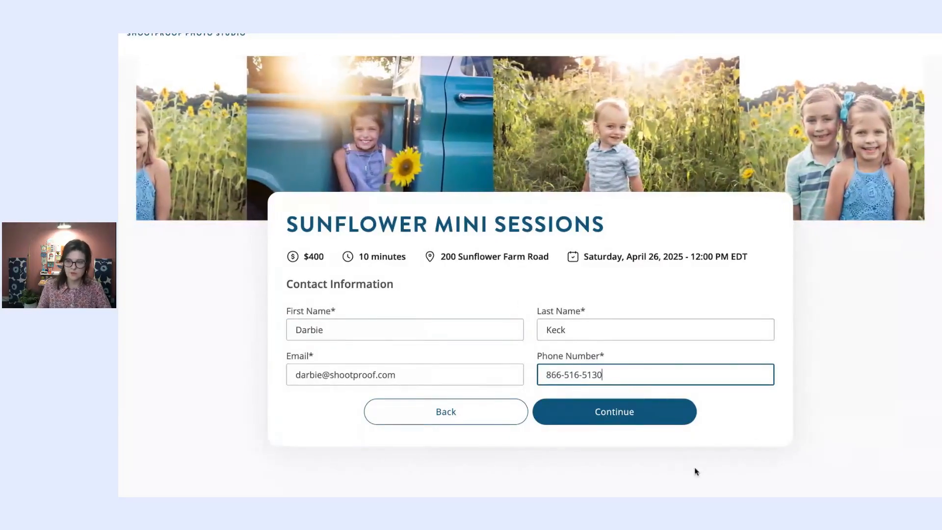
{"action": "left_click", "coordinate": [762, 425]}
{"action": "left_click", "coordinate": [666, 414]}
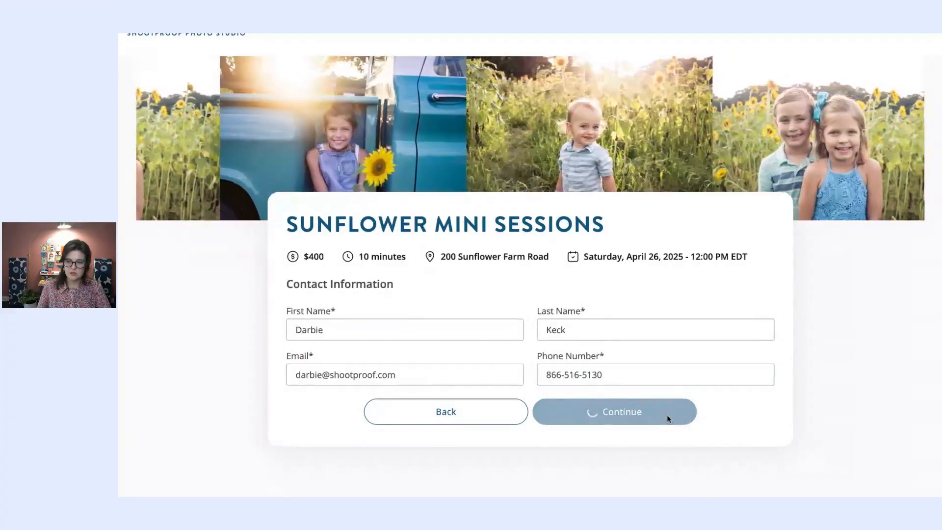
- Scroll through the Portrait Session Contract to review its terms
{"action": "scroll", "coordinate": [756, 411], "scroll_direction": "down", "scroll_amount": 3}
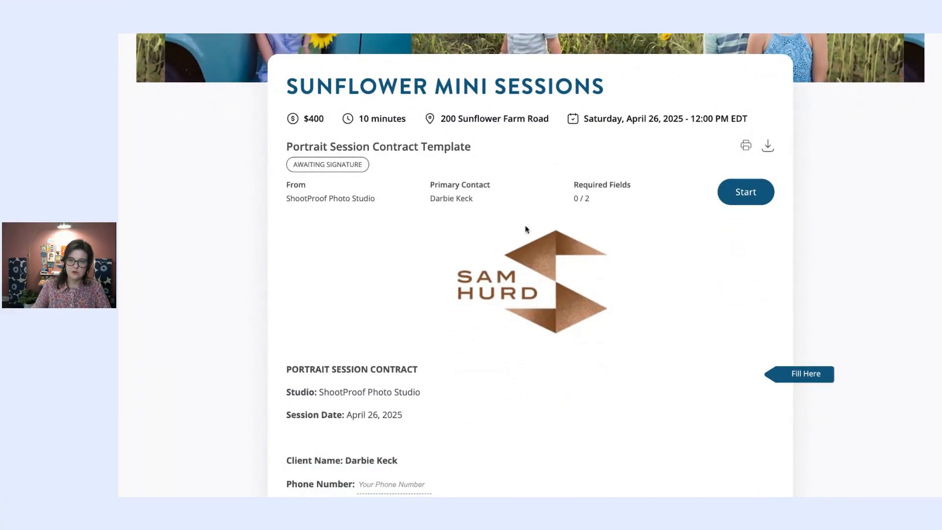
{"action": "scroll", "coordinate": [367, 213], "scroll_direction": "down", "scroll_amount": 1}
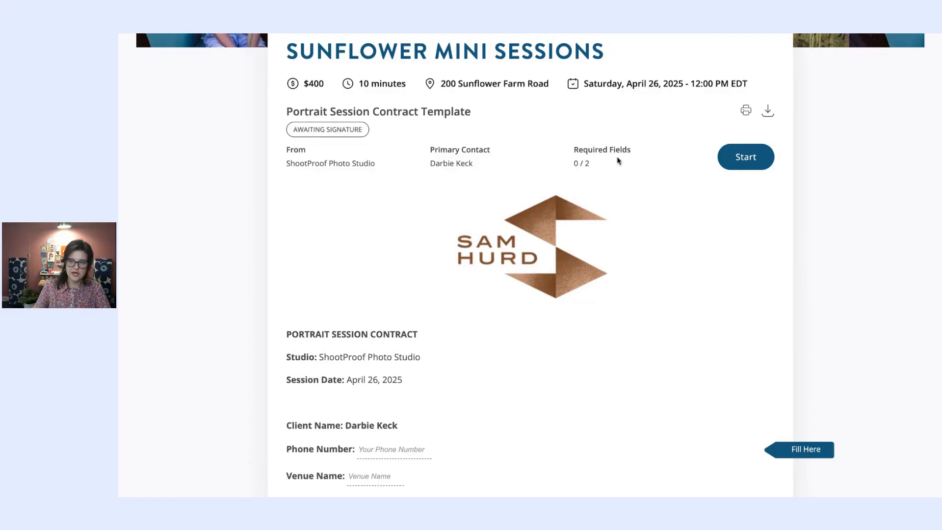
{"action": "scroll", "coordinate": [617, 158], "scroll_direction": "down", "scroll_amount": 1}
{"action": "scroll", "coordinate": [445, 227], "scroll_direction": "down", "scroll_amount": 1}
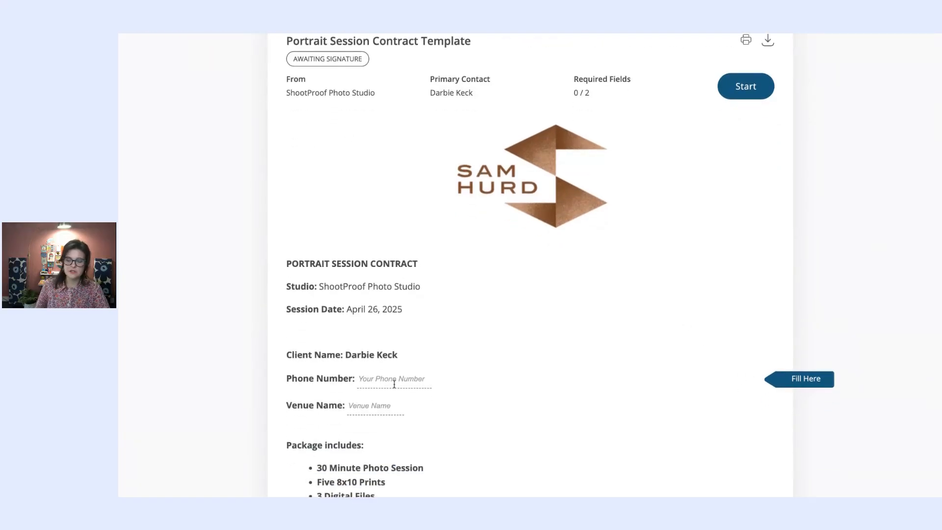
{"action": "scroll", "coordinate": [486, 377], "scroll_direction": "down", "scroll_amount": 2}
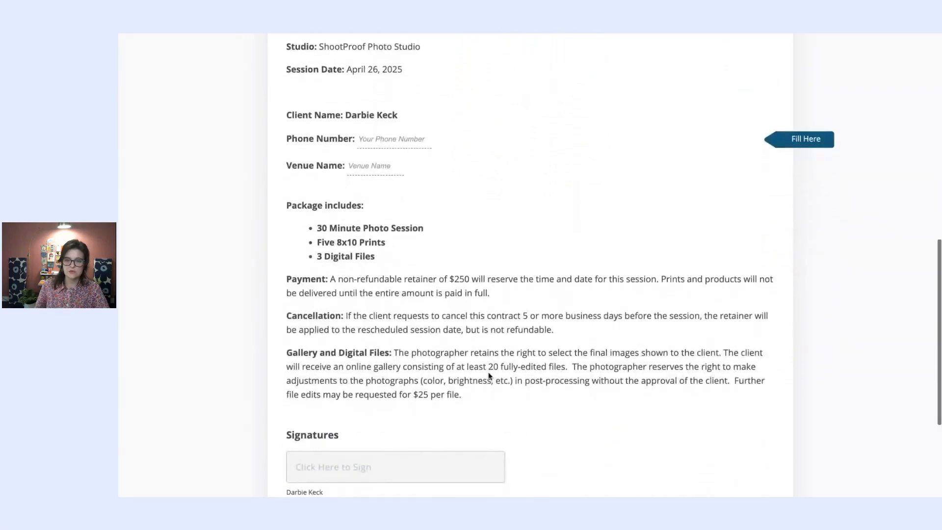
{"action": "scroll", "coordinate": [581, 406], "scroll_direction": "up", "scroll_amount": 3}
{"action": "scroll", "coordinate": [581, 407], "scroll_direction": "down", "scroll_amount": 3}
{"action": "scroll", "coordinate": [581, 406], "scroll_direction": "up", "scroll_amount": 2}
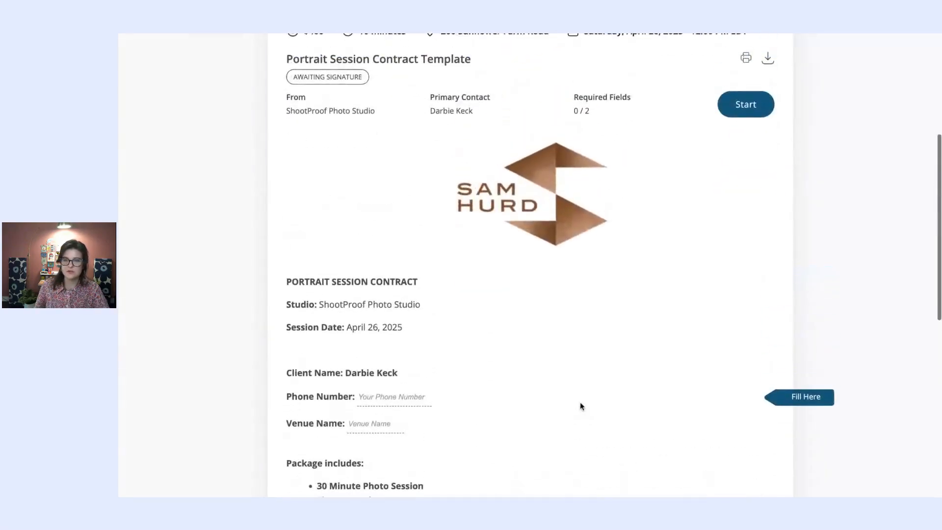
- Fill in the contract's phone number field and the venue name 'Falling Fox Farm'
{"action": "left_click", "coordinate": [765, 117]}
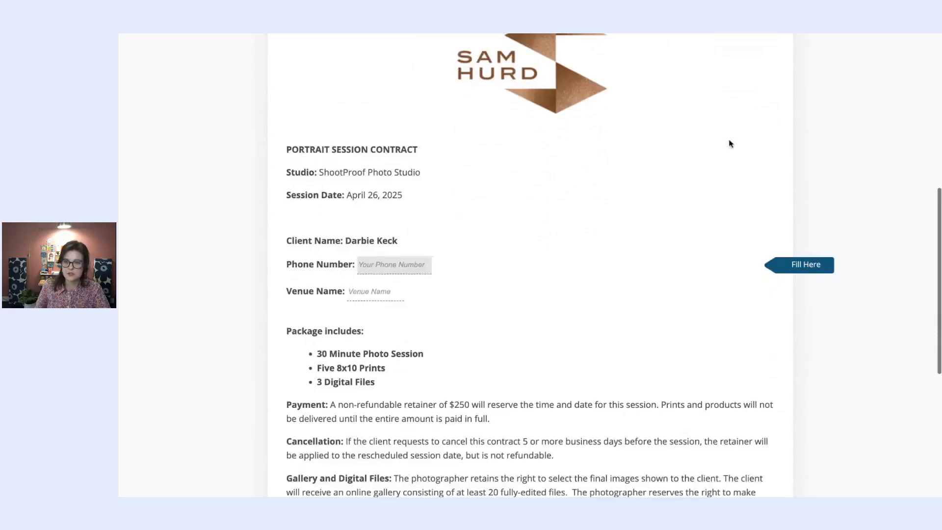
{"action": "type", "text": "(pho"}
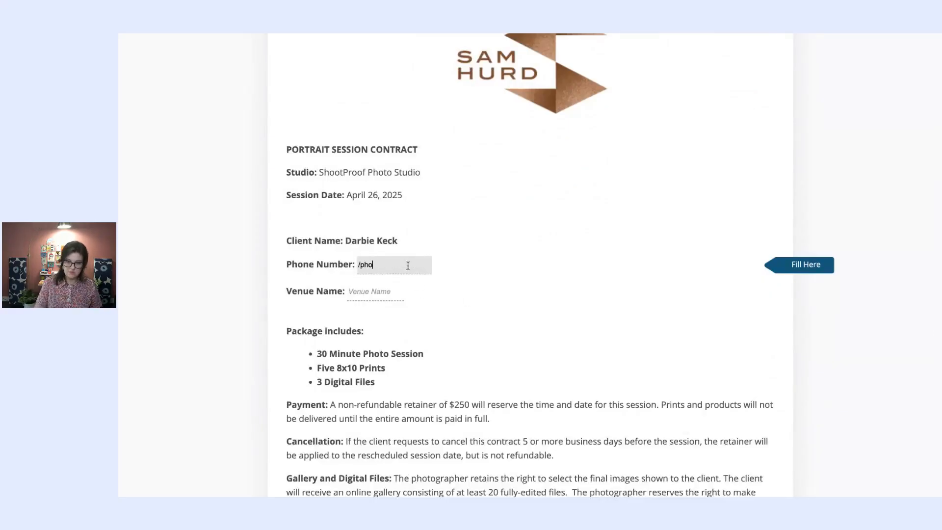
{"action": "type", "text": "ne"}
{"action": "left_click", "coordinate": [391, 291]}
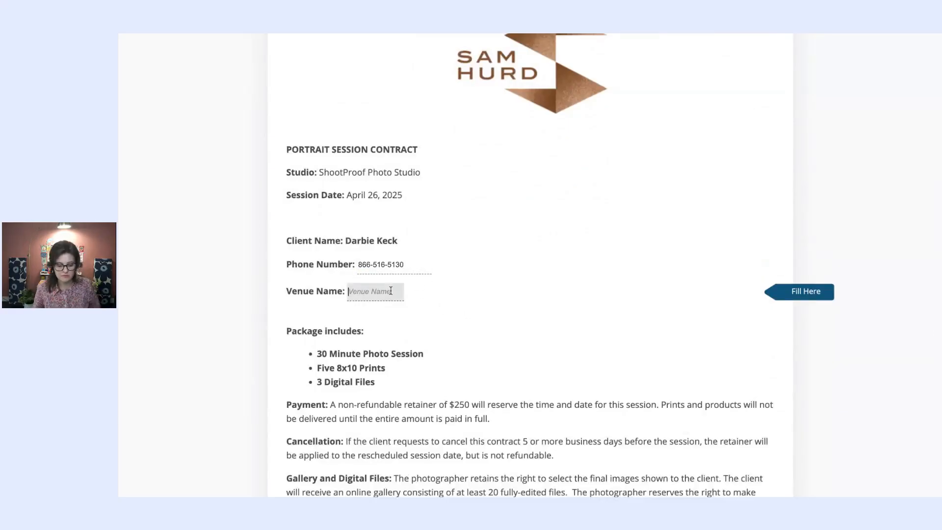
{"action": "type", "text": "Falli"}
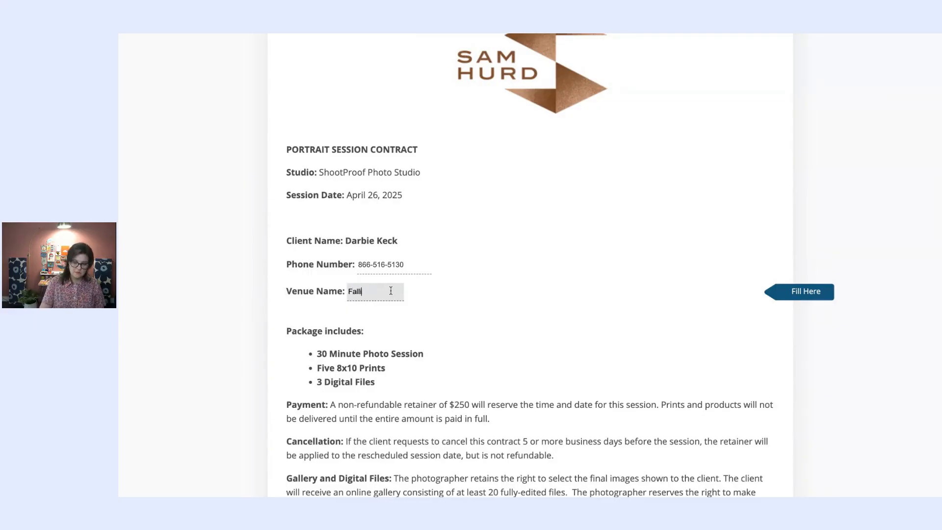
{"action": "type", "text": "ng Fox Farms"}
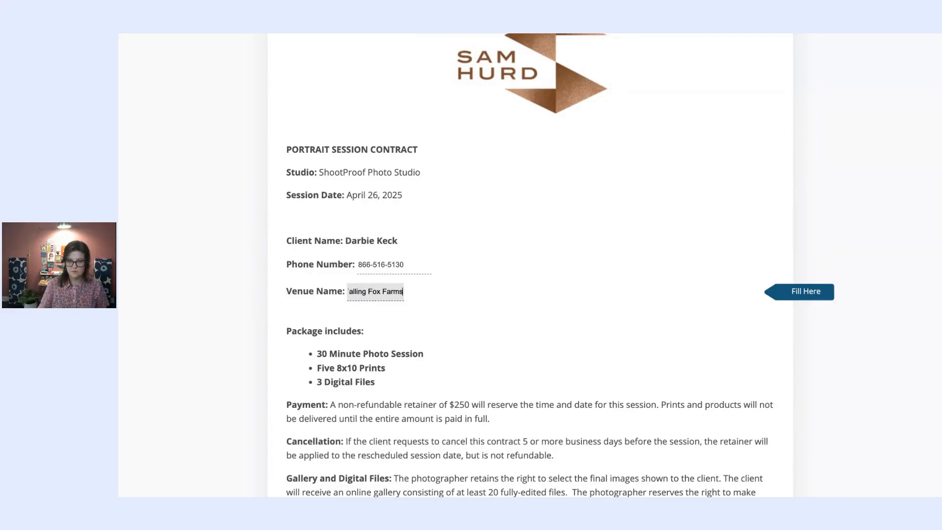
{"action": "left_click", "coordinate": [730, 309]}
{"action": "scroll", "coordinate": [687, 347], "scroll_direction": "down", "scroll_amount": 2}
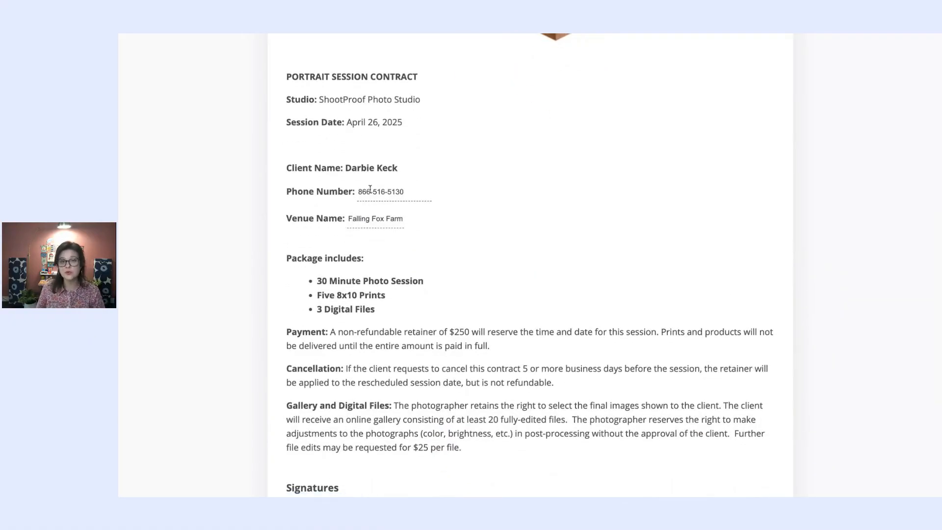
{"action": "scroll", "coordinate": [370, 189], "scroll_direction": "down", "scroll_amount": 4}
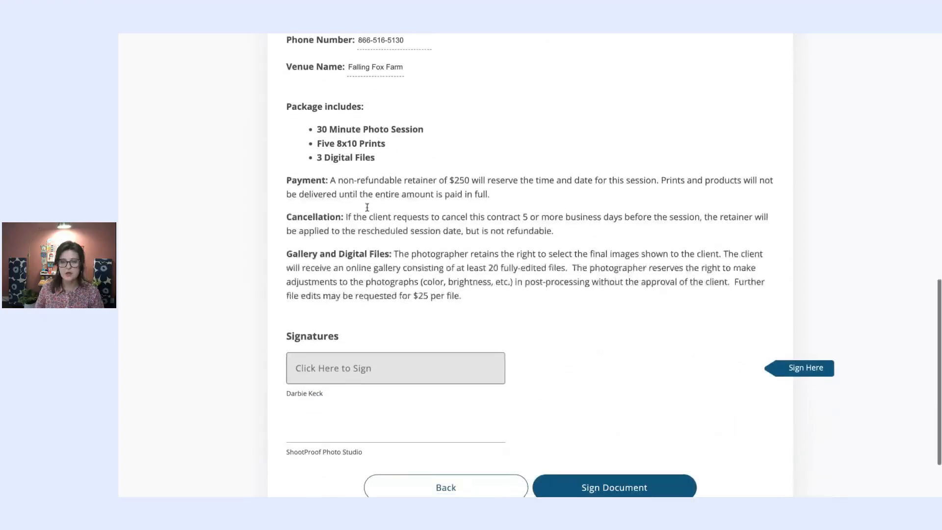
- Draw the client's signature, agree to the terms, and accept and sign the contract
{"action": "left_click", "coordinate": [363, 355]}
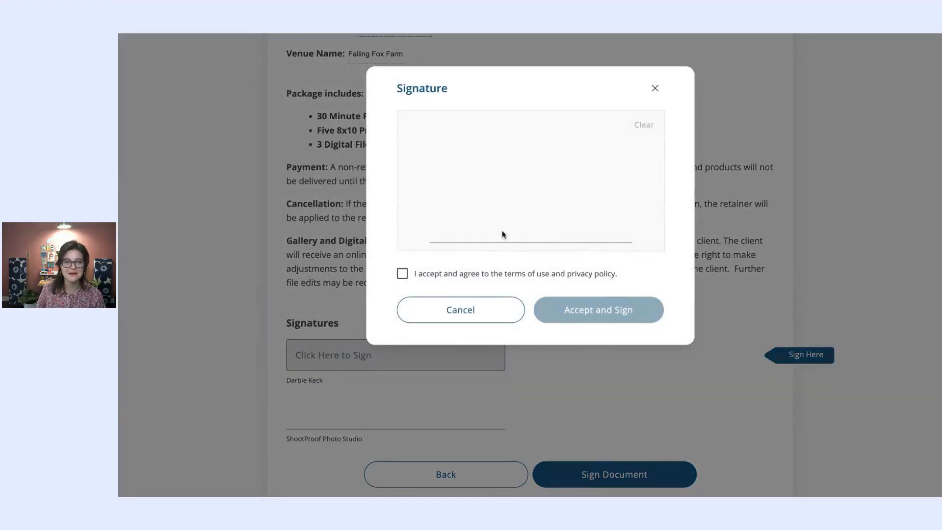
{"action": "mouse_move", "coordinate": [484, 230]}
{"action": "left_mouse_down"}
{"action": "mouse_move", "coordinate": [505, 219]}
{"action": "mouse_move", "coordinate": [461, 229]}
{"action": "left_mouse_up"}
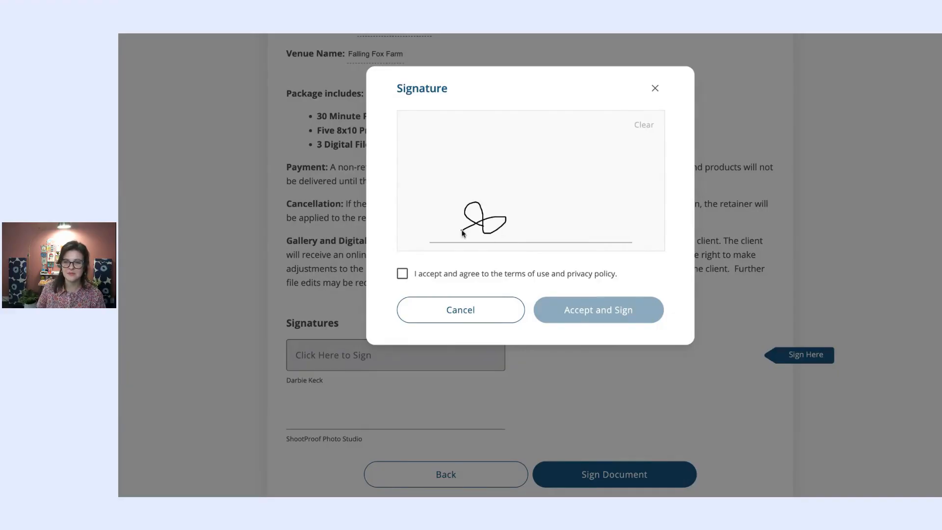
{"action": "left_click", "coordinate": [401, 276]}
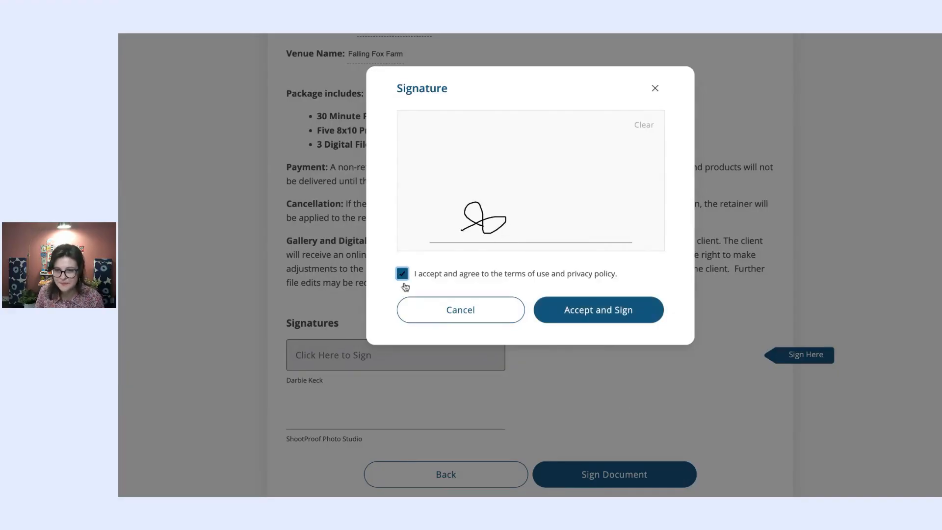
{"action": "left_click", "coordinate": [625, 309]}
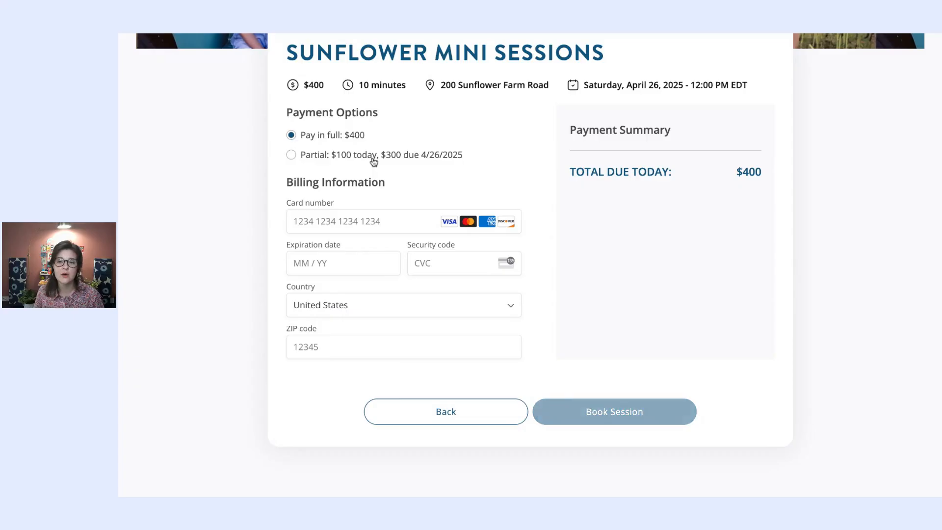
- Switch the test booking to the Partial payment option with $100 due today
{"action": "left_click", "coordinate": [291, 156]}
{"action": "left_click", "coordinate": [291, 135]}
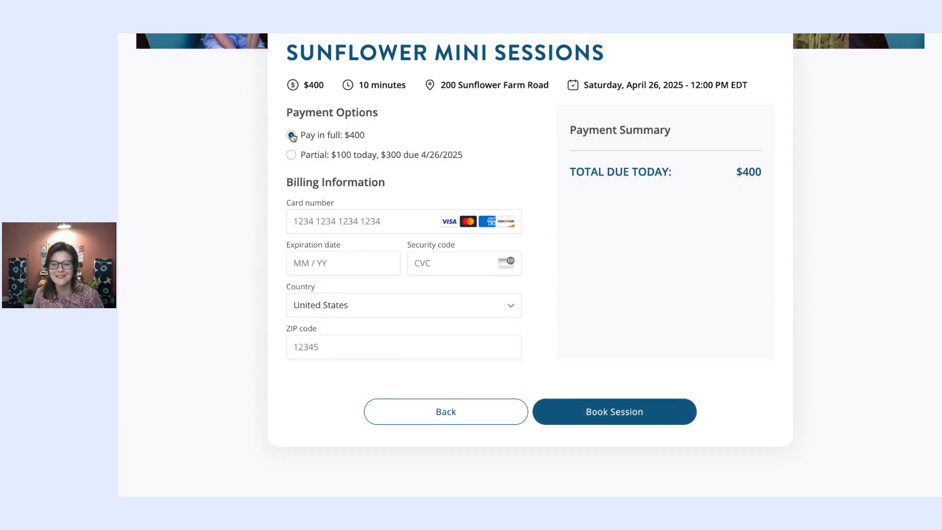
{"action": "left_click", "coordinate": [385, 154]}
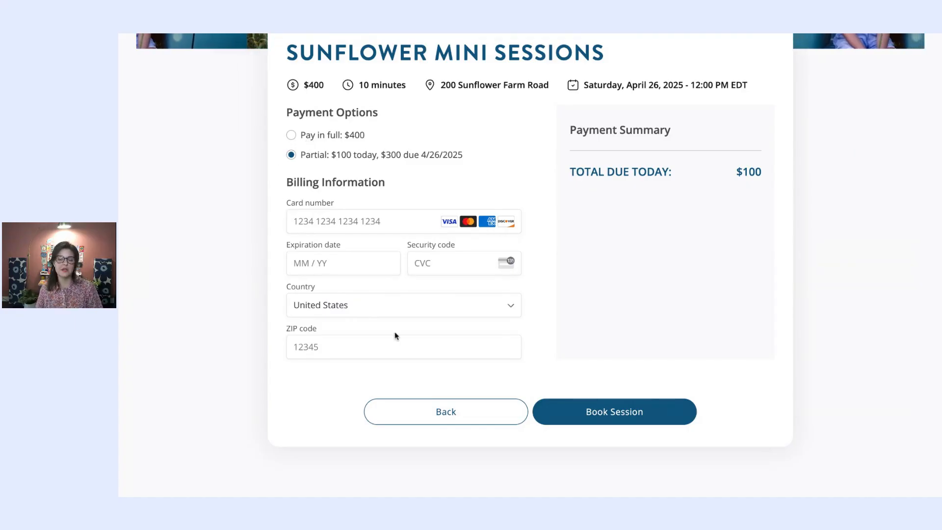
{"action": "scroll", "coordinate": [587, 411], "scroll_direction": "up", "scroll_amount": 1}
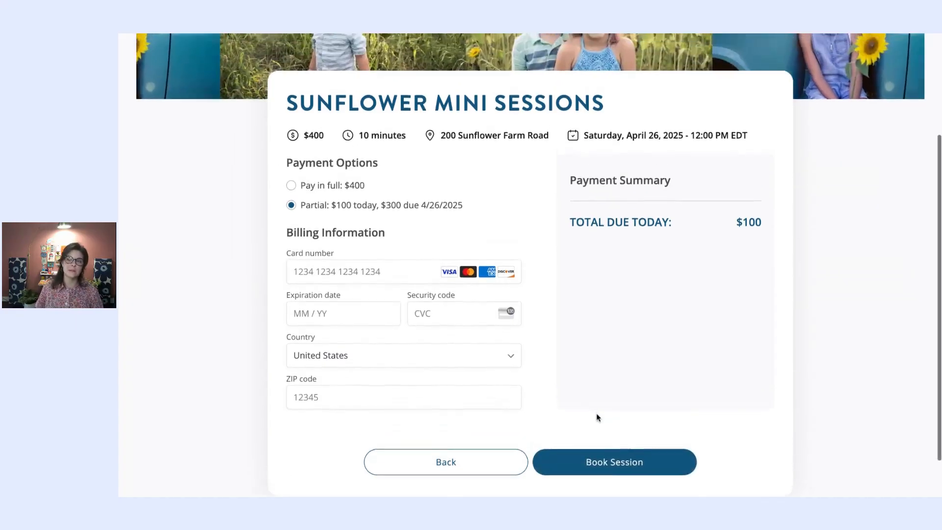
{"action": "scroll", "coordinate": [597, 417], "scroll_direction": "up", "scroll_amount": 3}
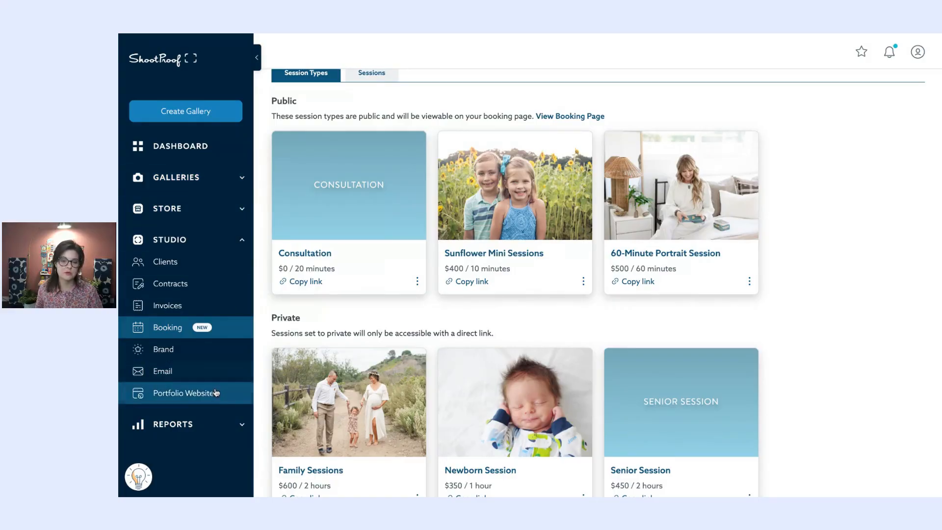
- Open the Portfolio Website settings and review the Booking Page section named Sessions with a Book Now button
{"action": "left_click", "coordinate": [226, 402]}
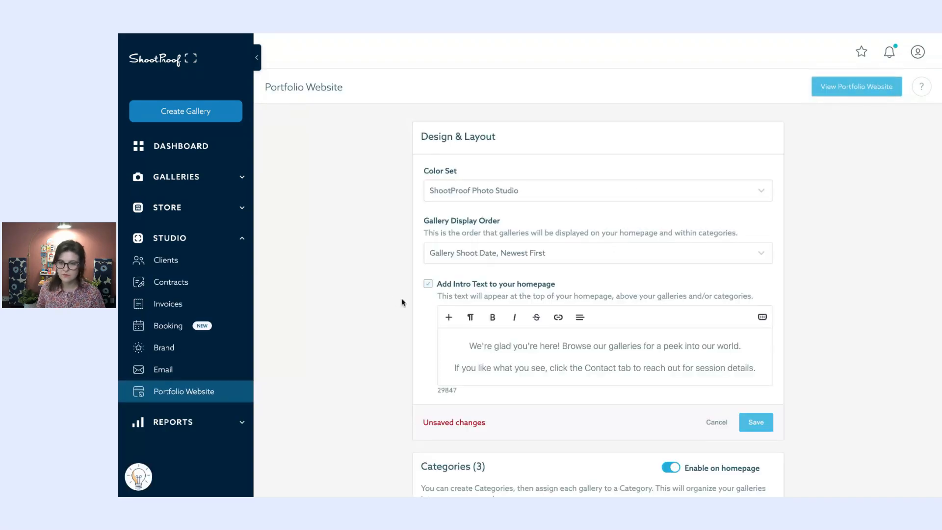
{"action": "scroll", "coordinate": [425, 149], "scroll_direction": "down", "scroll_amount": 10}
{"action": "scroll", "coordinate": [426, 149], "scroll_direction": "down", "scroll_amount": 4}
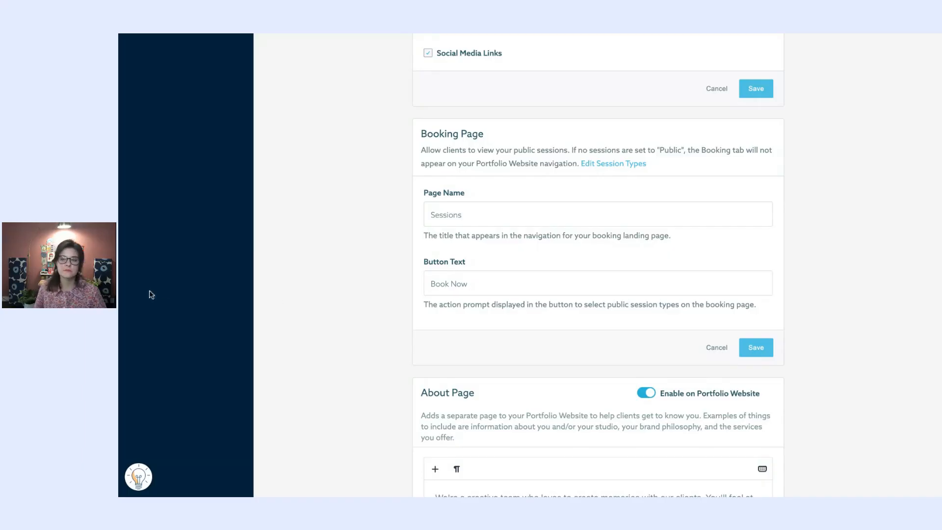
{"action": "scroll", "coordinate": [593, 130], "scroll_direction": "down", "scroll_amount": 1}
{"action": "scroll", "coordinate": [592, 131], "scroll_direction": "up", "scroll_amount": 15}
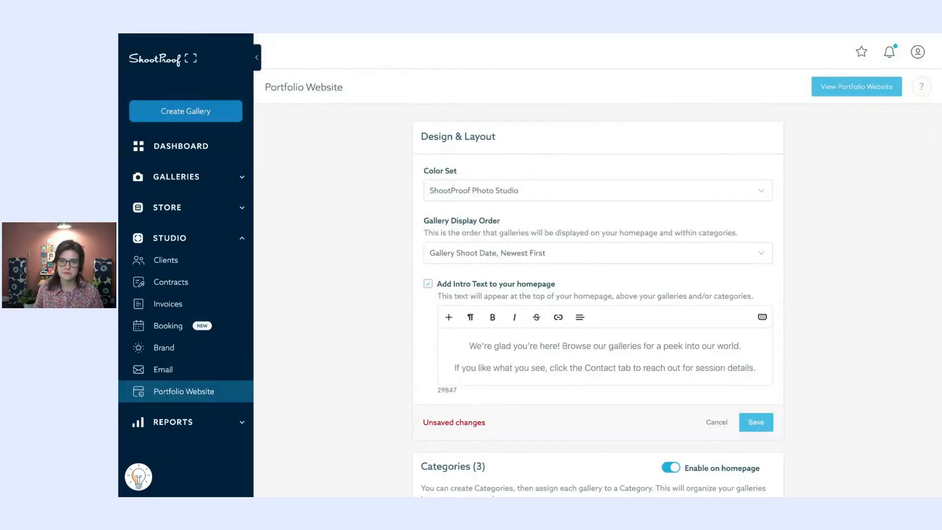
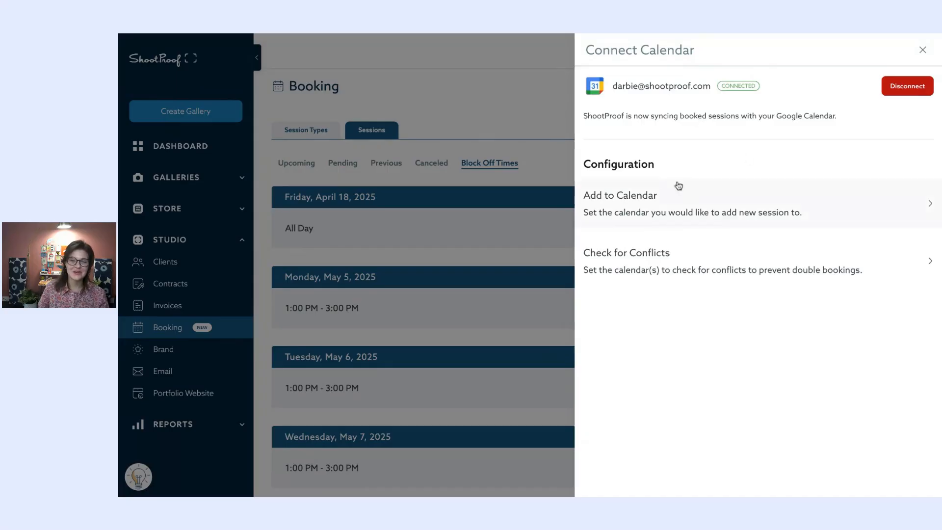
- Review the Add to Calendar choice for new sessions and cancel without changes
{"action": "left_click", "coordinate": [678, 193]}
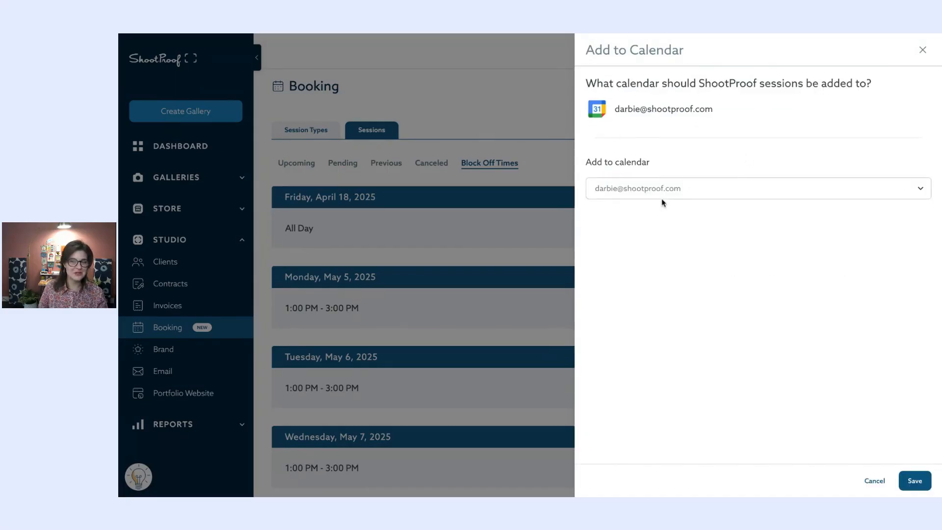
{"action": "left_click", "coordinate": [646, 191]}
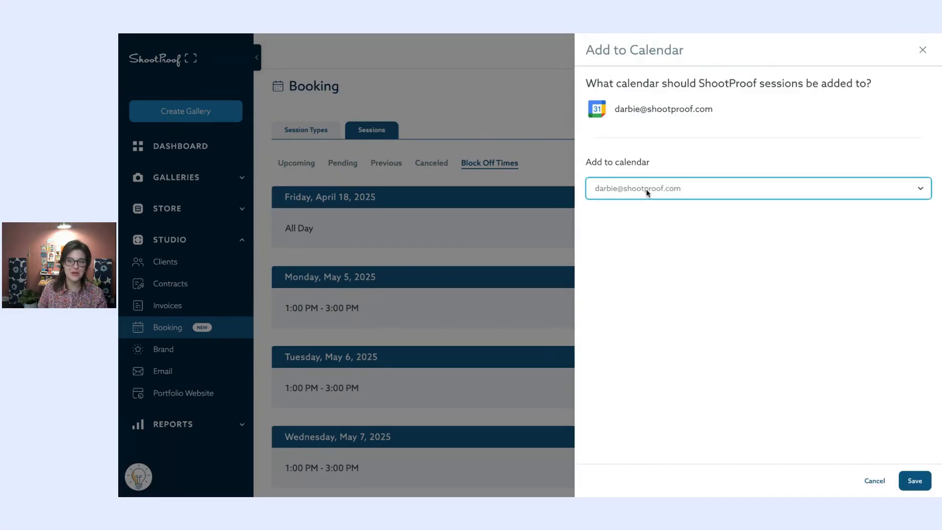
{"action": "left_click", "coordinate": [875, 481]}
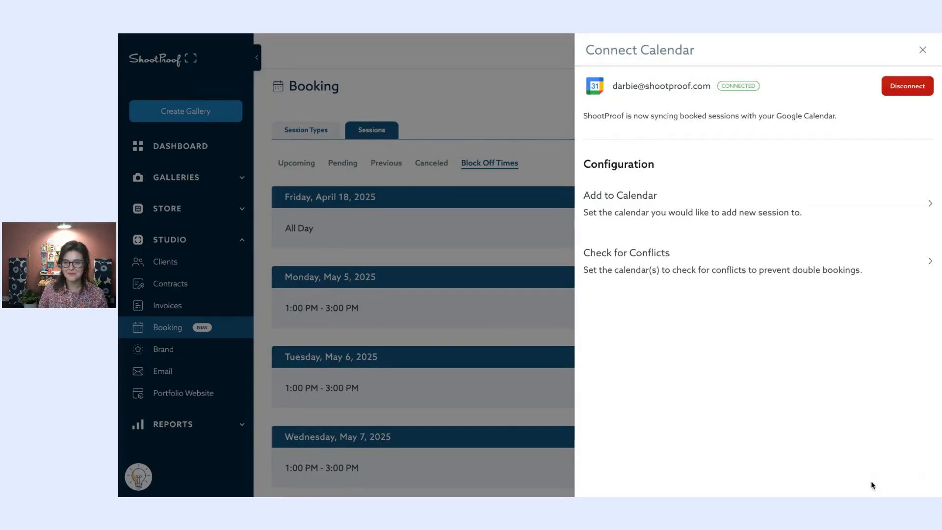
- Review the calendars checked for booking conflicts, cancel, and close the Connect Calendar panel
{"action": "left_click", "coordinate": [633, 264]}
{"action": "scroll", "coordinate": [653, 157], "scroll_direction": "down", "scroll_amount": 2}
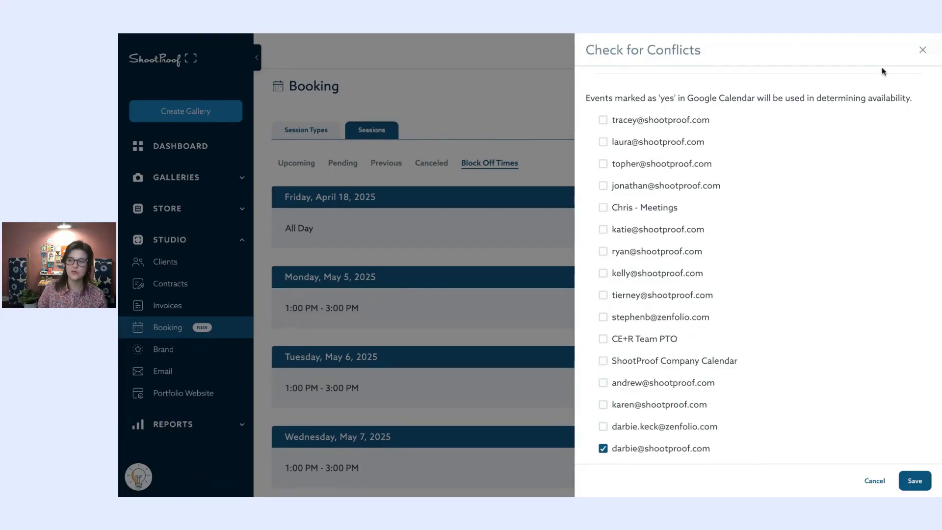
{"action": "scroll", "coordinate": [903, 78], "scroll_direction": "up", "scroll_amount": 2}
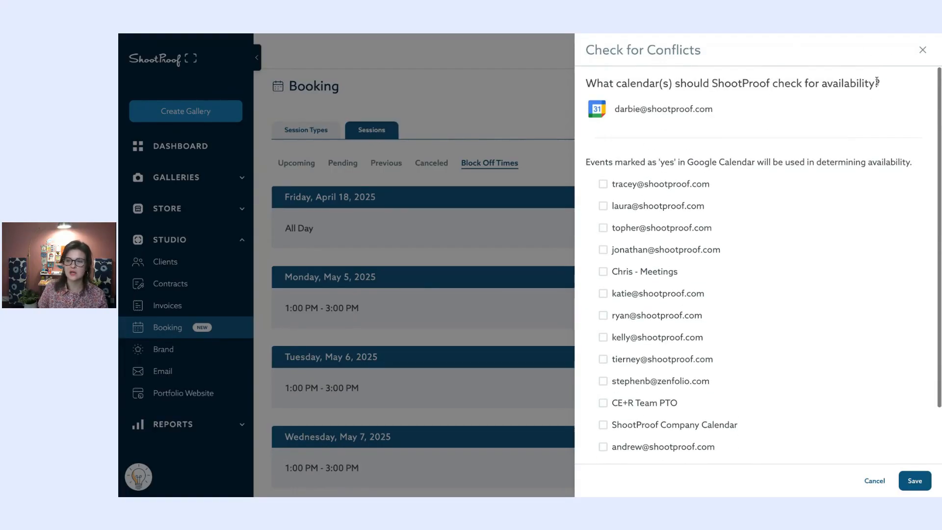
{"action": "left_click", "coordinate": [874, 480]}
{"action": "left_click", "coordinate": [922, 50]}
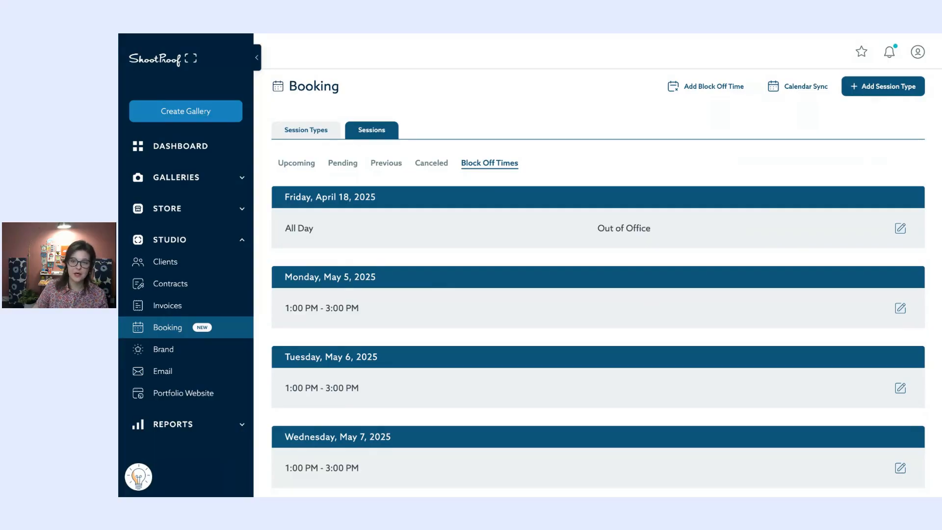
- Show Booking's Session Types list, with Consultation and Sunflower Mini Sessions, after glancing at Sessions
{"action": "left_click", "coordinate": [187, 336]}
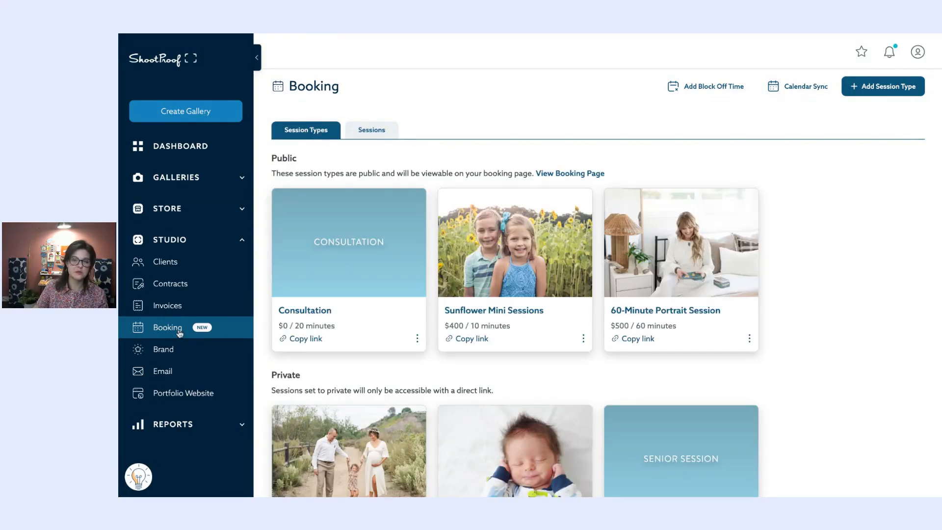
{"action": "left_click", "coordinate": [371, 131]}
{"action": "left_click", "coordinate": [292, 140]}
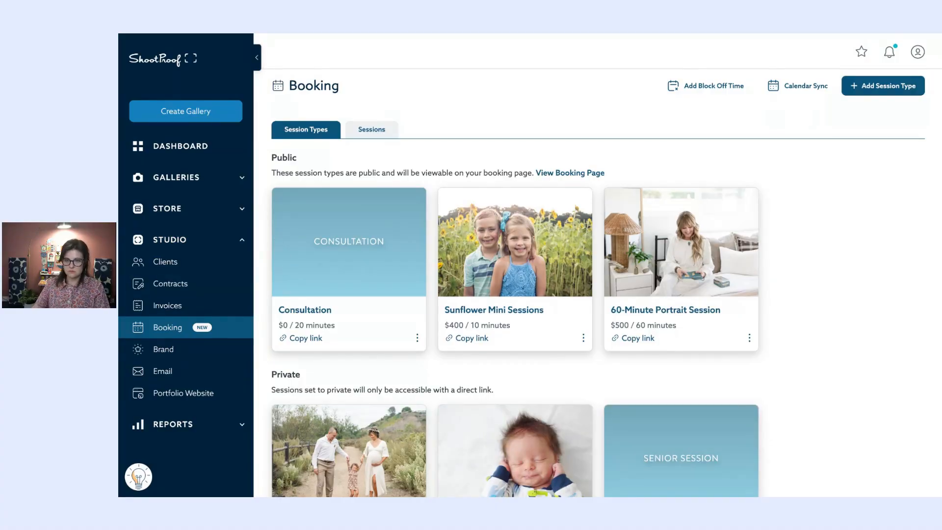
{"action": "key", "text": "Right"}
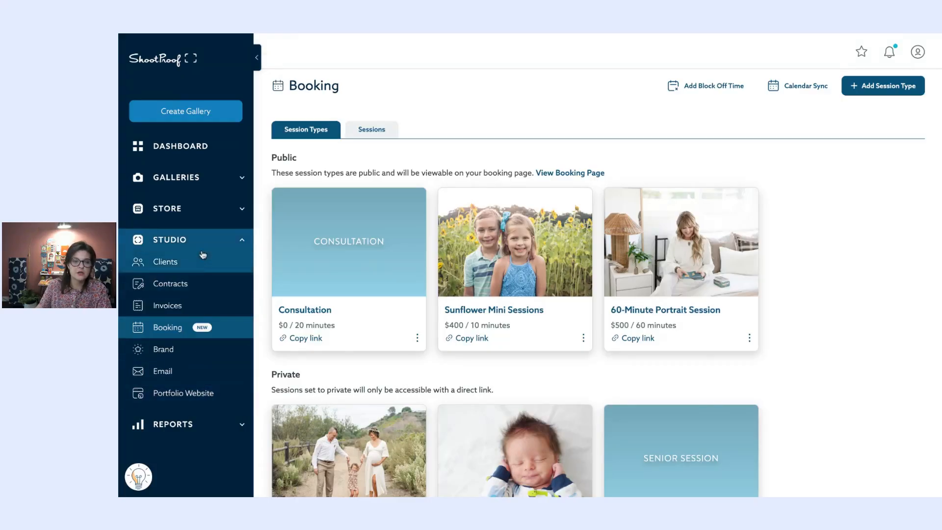
- Open Portfolio Website settings and scroll through the Booking Page section, then back up
{"action": "left_click", "coordinate": [222, 389]}
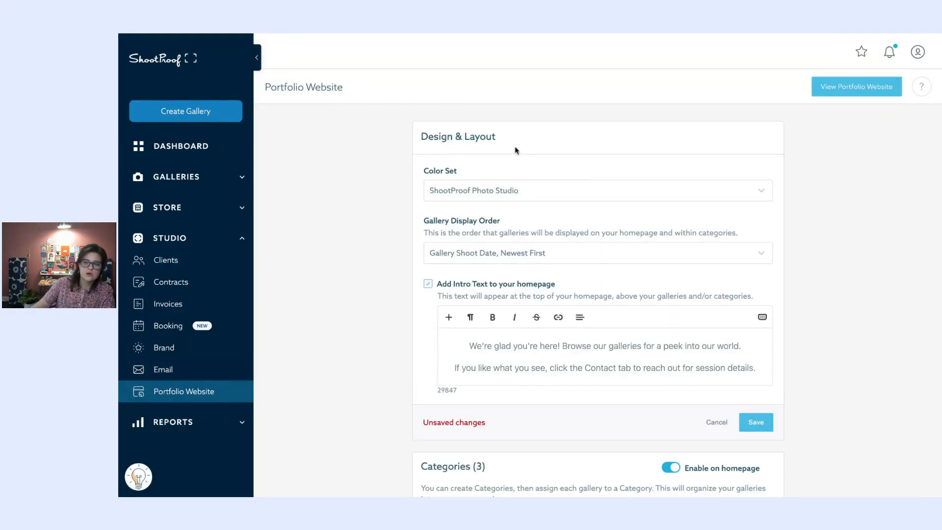
{"action": "scroll", "coordinate": [515, 150], "scroll_direction": "down", "scroll_amount": 9}
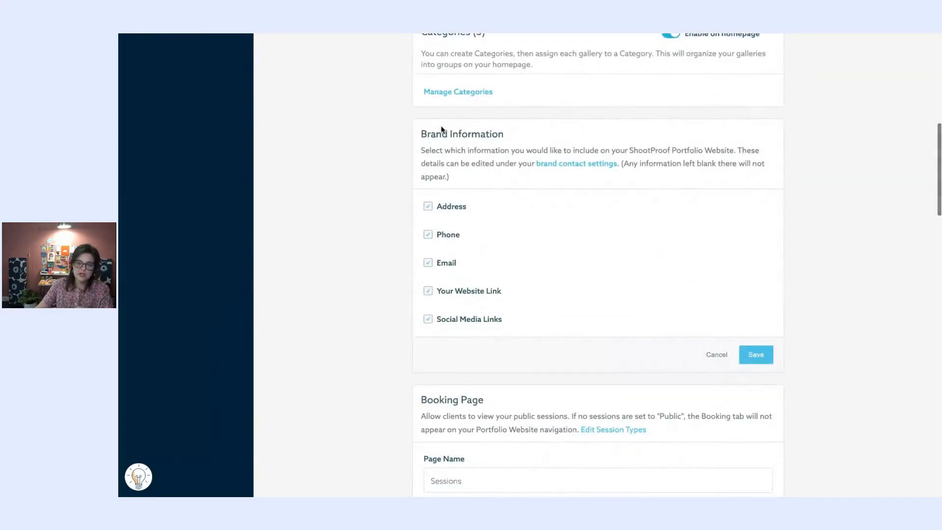
{"action": "scroll", "coordinate": [458, 228], "scroll_direction": "down", "scroll_amount": 5}
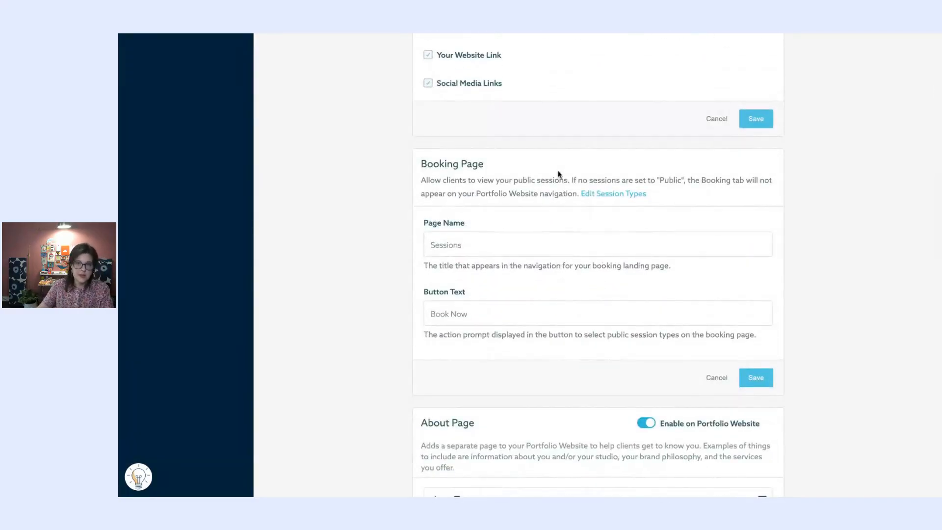
{"action": "scroll", "coordinate": [559, 169], "scroll_direction": "down", "scroll_amount": 4}
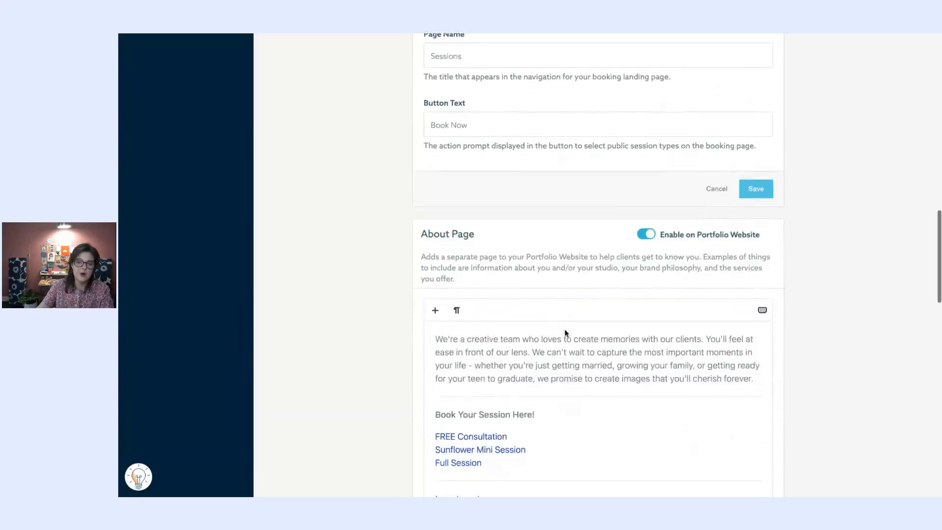
{"action": "scroll", "coordinate": [564, 332], "scroll_direction": "up", "scroll_amount": 8}
{"action": "scroll", "coordinate": [567, 330], "scroll_direction": "up", "scroll_amount": 9}
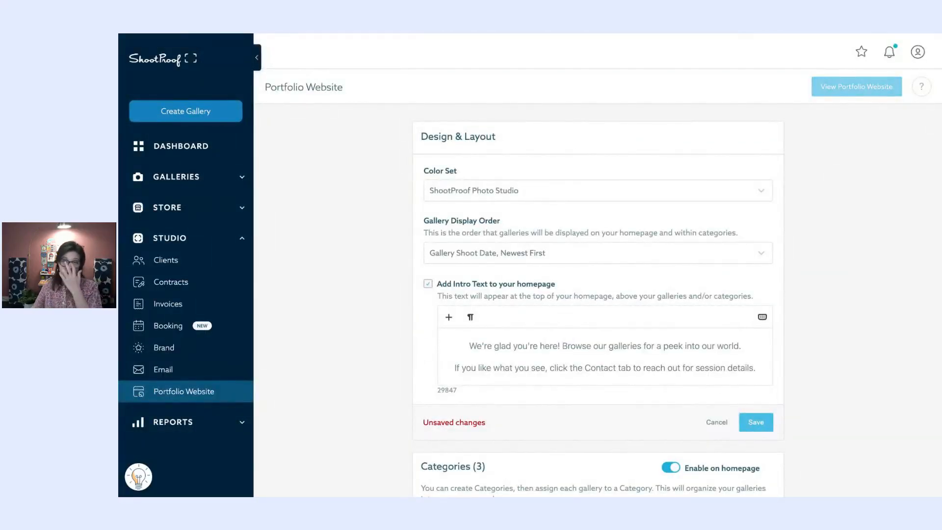
- Preview the live portfolio website, then go back to the Booking section of the admin
{"action": "left_click", "coordinate": [856, 87]}
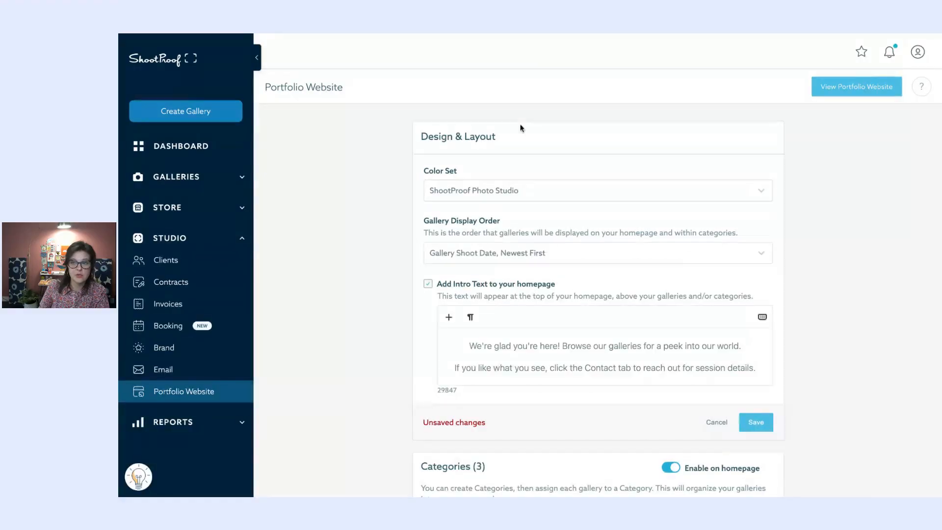
{"action": "left_click", "coordinate": [918, 52]}
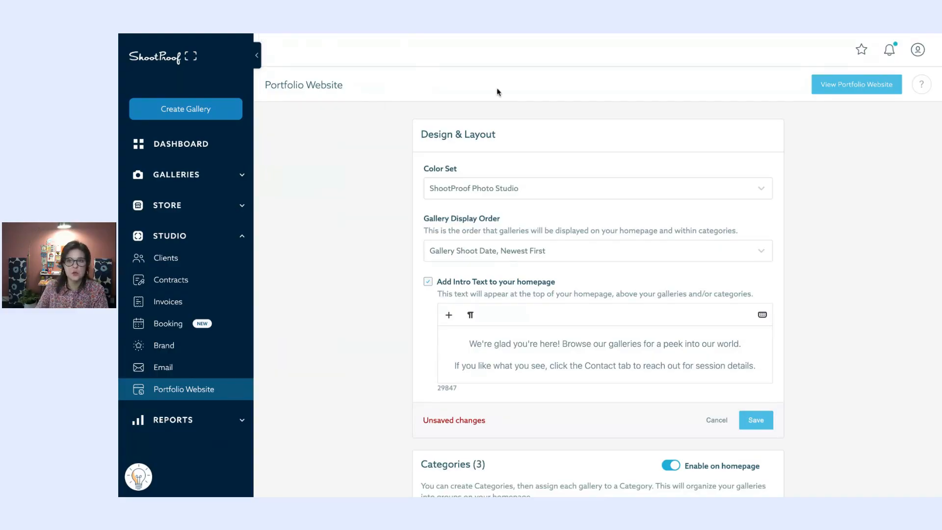
{"action": "left_click", "coordinate": [172, 336]}
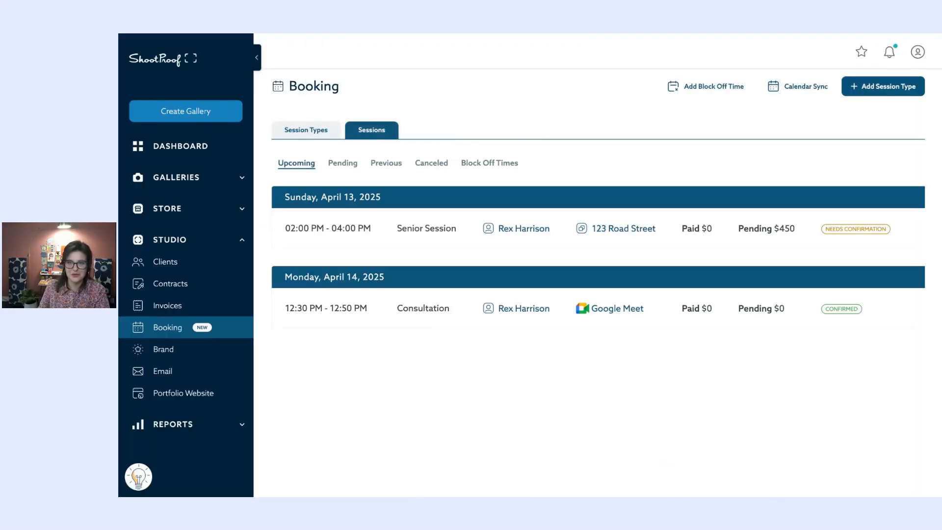
- Show the session types and copy the Sunflower Mini Sessions booking link
{"action": "left_click", "coordinate": [297, 129]}
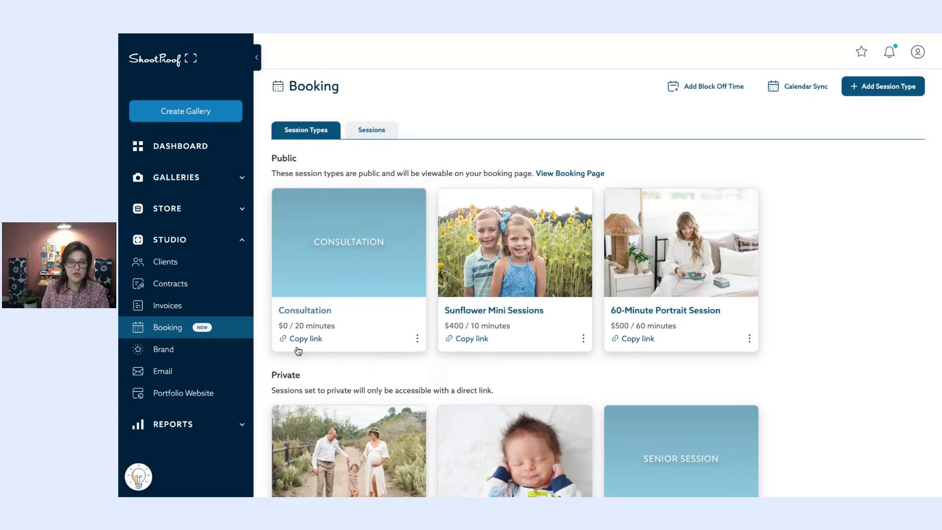
{"action": "left_click", "coordinate": [484, 344]}
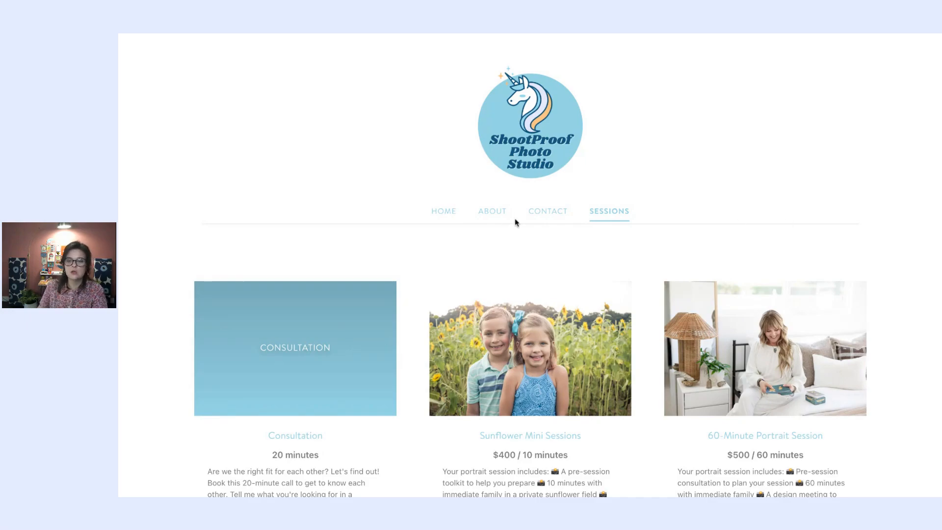
- Look over the public Sessions page, then return to ShootProof's Booking Session Types list
{"action": "scroll", "coordinate": [616, 208], "scroll_direction": "down", "scroll_amount": 3}
{"action": "scroll", "coordinate": [616, 208], "scroll_direction": "up", "scroll_amount": 3}
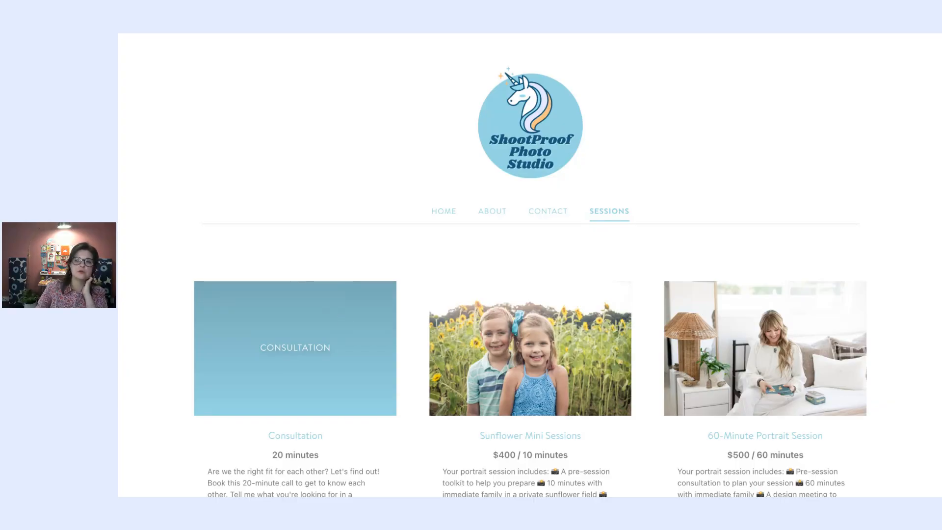
{"action": "left_click", "coordinate": [260, 30]}
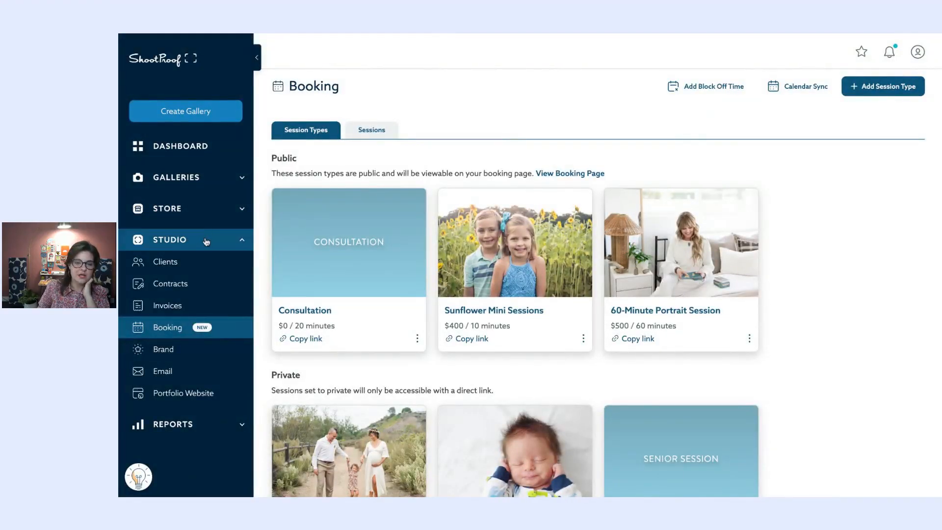
- Open the Studio > Invoices list showing all 12 invoices
{"action": "left_click", "coordinate": [203, 304]}
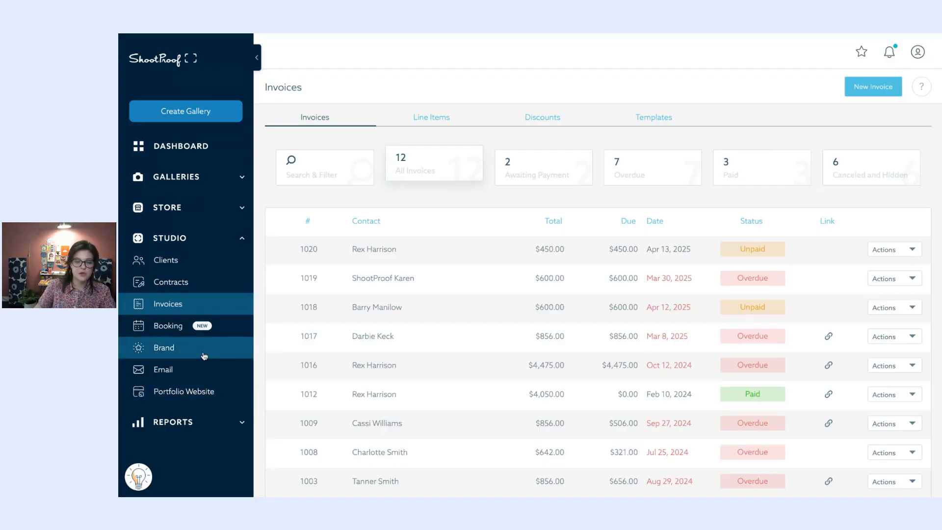
- Open the Brand colour sets and dismiss a new colour set form unused
{"action": "left_click", "coordinate": [173, 354]}
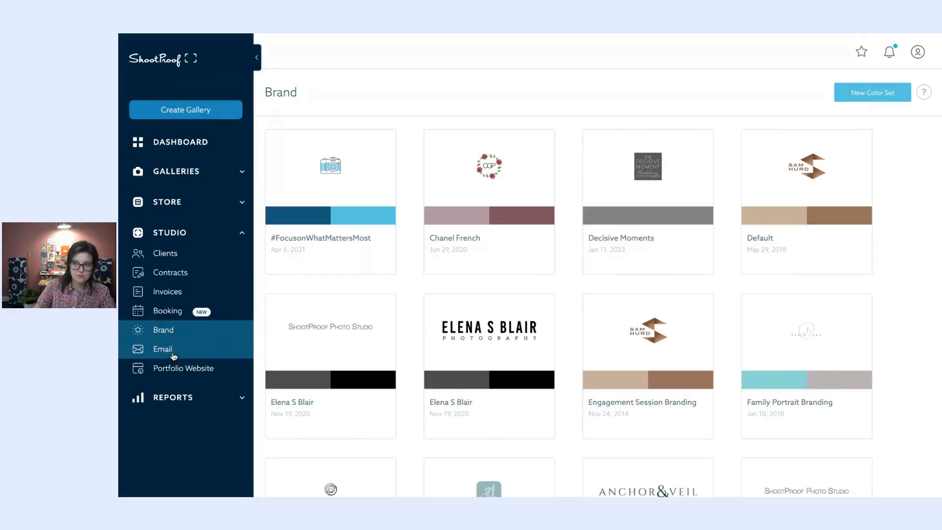
{"action": "left_click", "coordinate": [898, 98]}
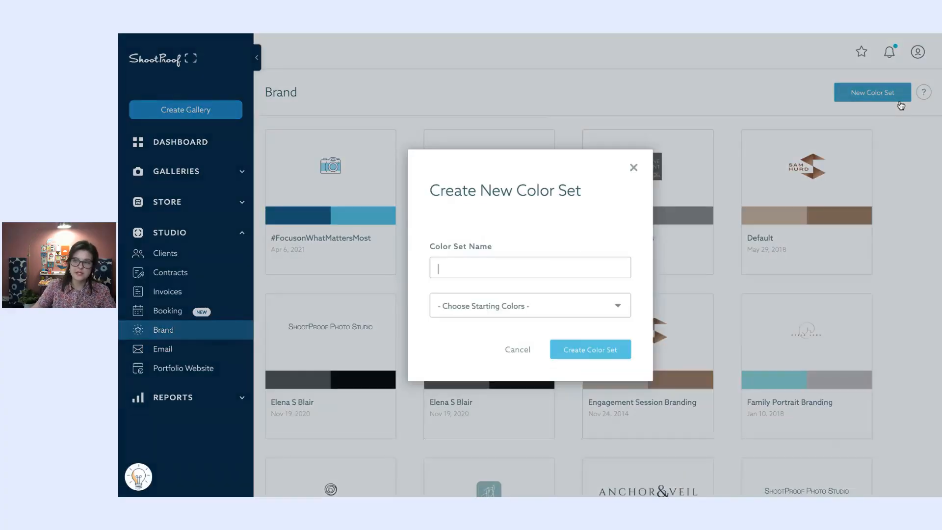
{"action": "left_click", "coordinate": [633, 167]}
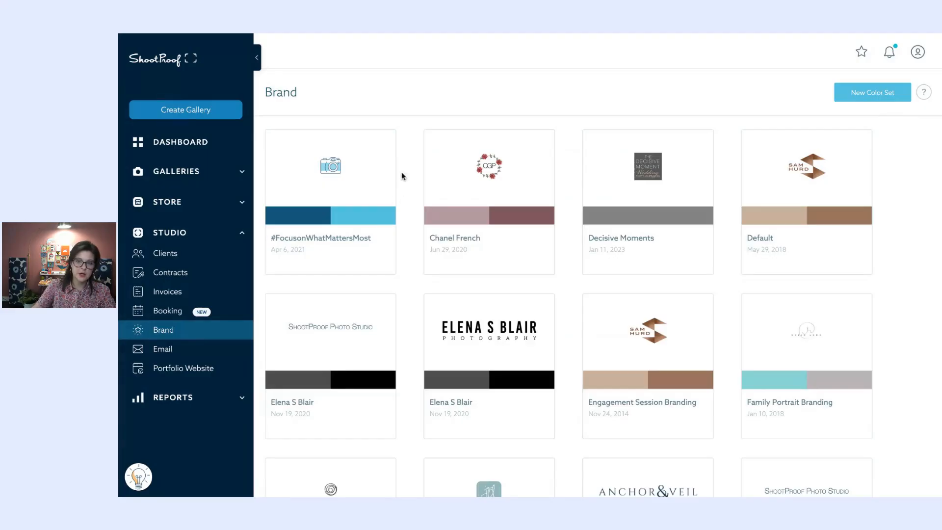
- Open the #FocusonWhatMattersMost colour set and review its Light theme and #0d547d primary colour
{"action": "left_click", "coordinate": [380, 169]}
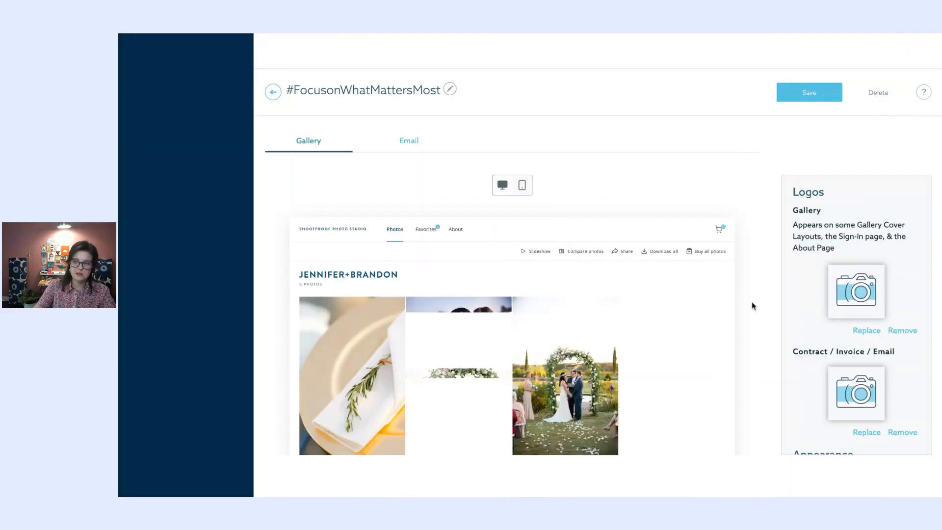
{"action": "scroll", "coordinate": [839, 293], "scroll_direction": "down", "scroll_amount": 5}
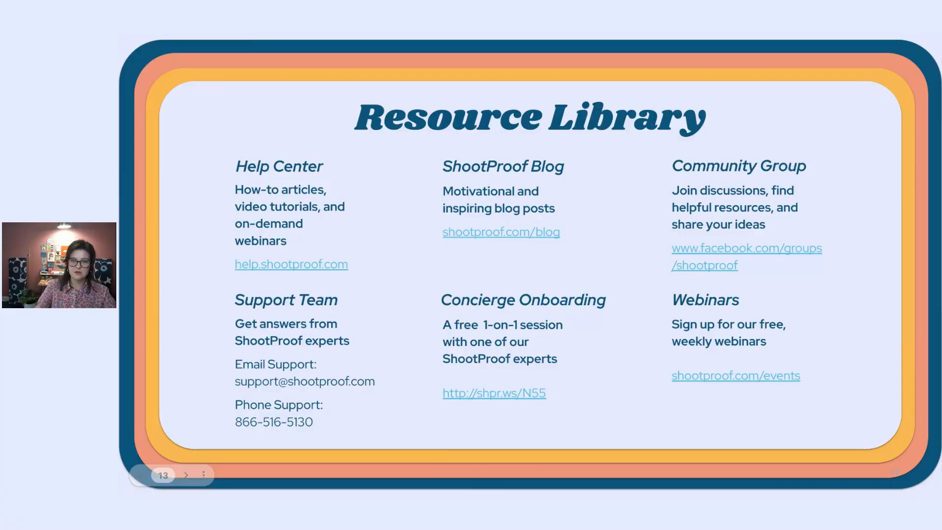
{"action": "key", "text": "alt+Tab"}
{"action": "left_click", "coordinate": [241, 233]}
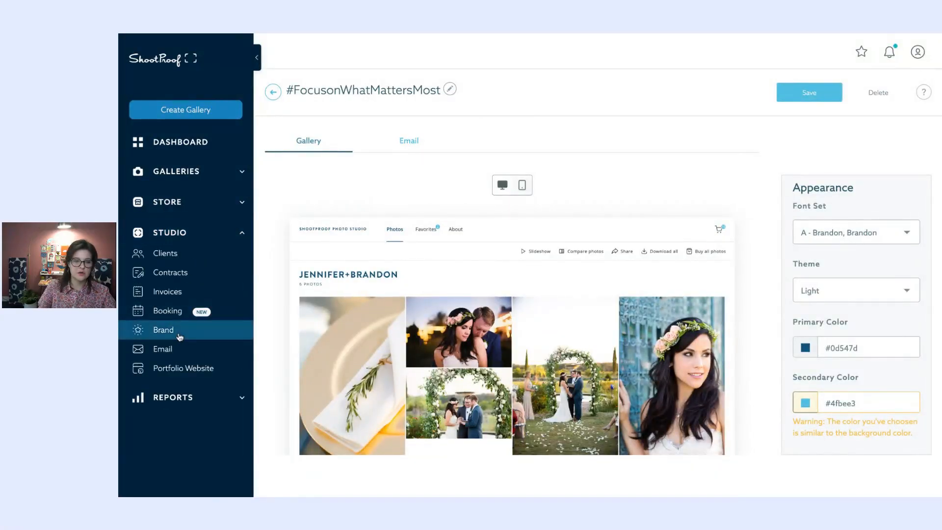
{"action": "left_click", "coordinate": [178, 335]}
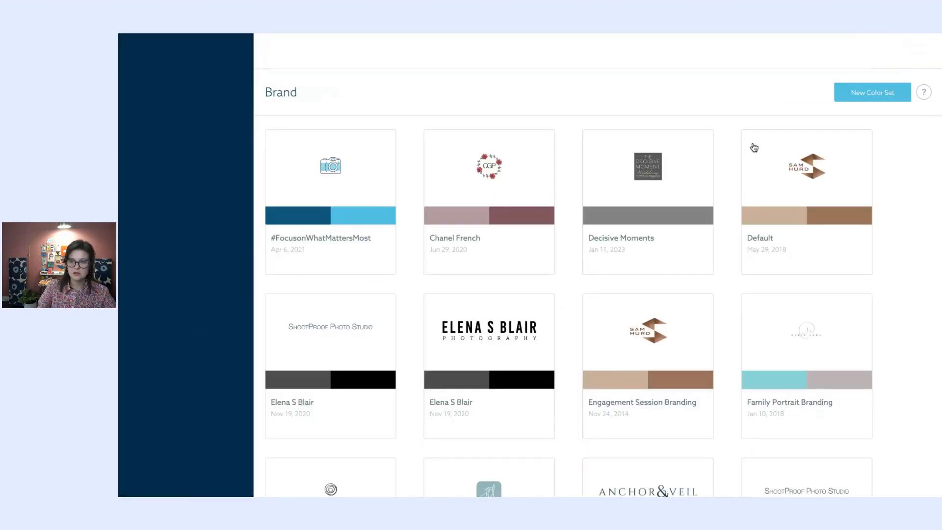
{"action": "left_click", "coordinate": [845, 97]}
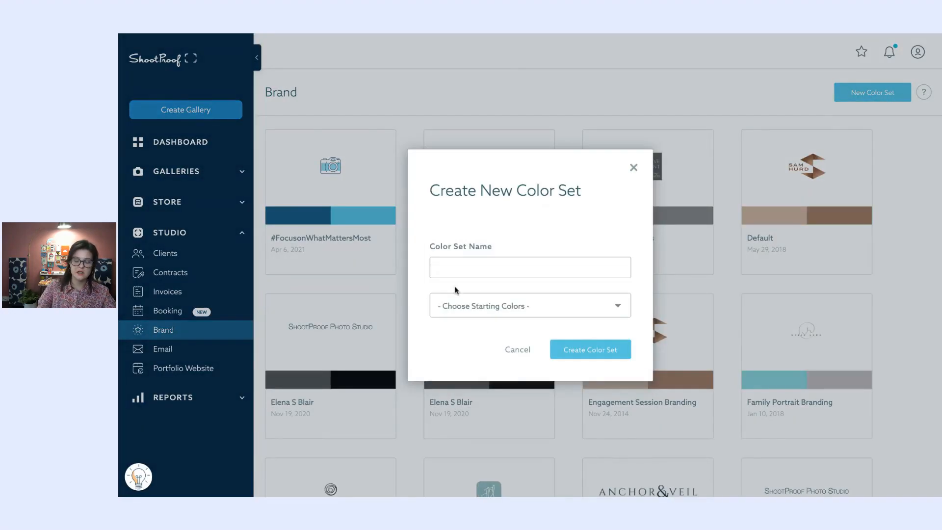
{"action": "left_click", "coordinate": [513, 314]}
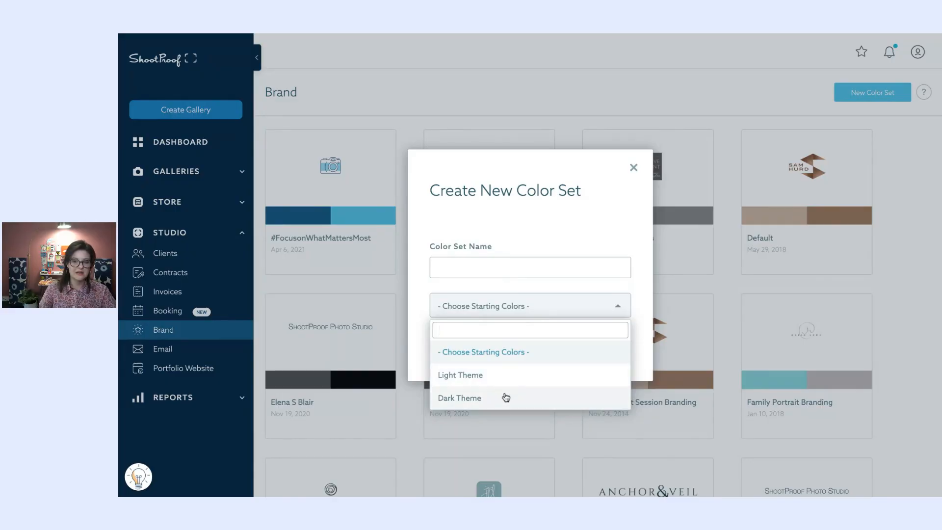
{"action": "left_click", "coordinate": [634, 168]}
{"action": "left_click", "coordinate": [634, 168]}
{"action": "left_click", "coordinate": [376, 195]}
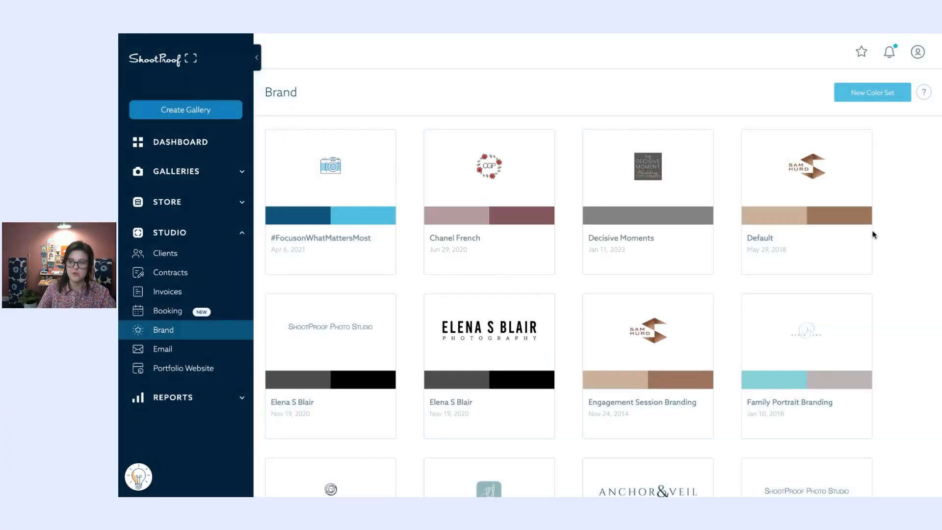